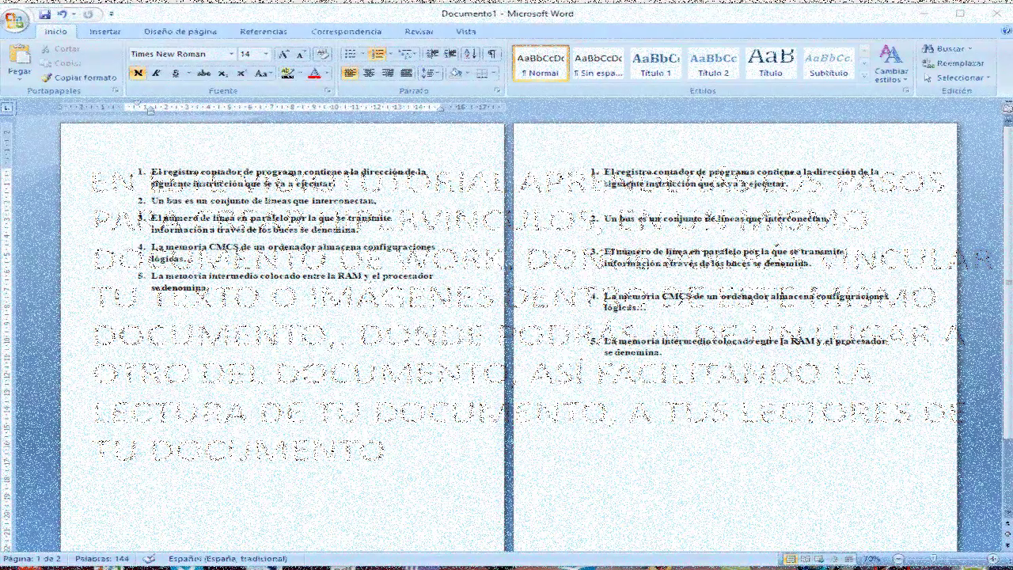
# Show the Insertar ribbon and place the cursor at the end of page two's first item
pyautogui.click(447, 165)
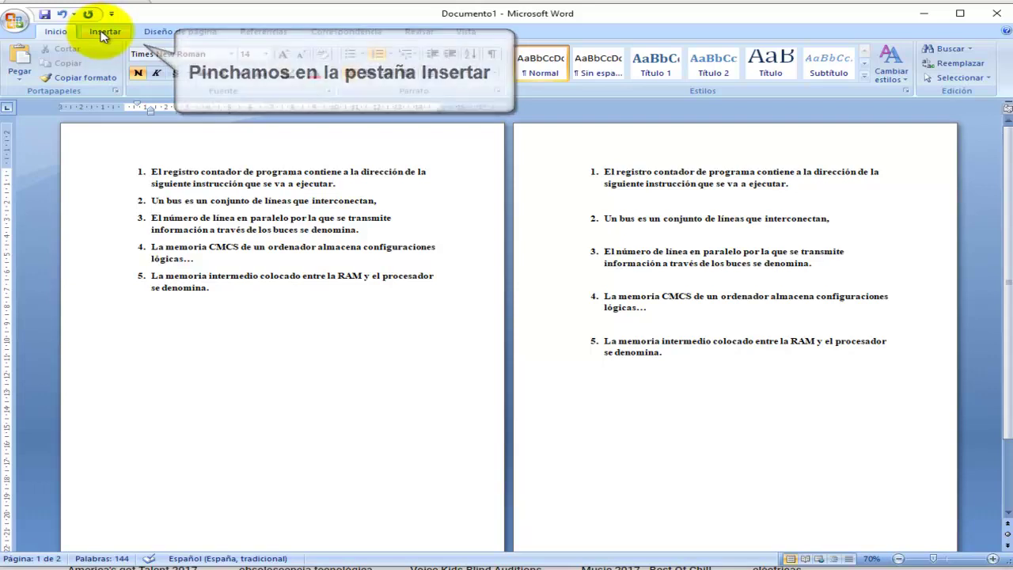
pyautogui.click(100, 32)
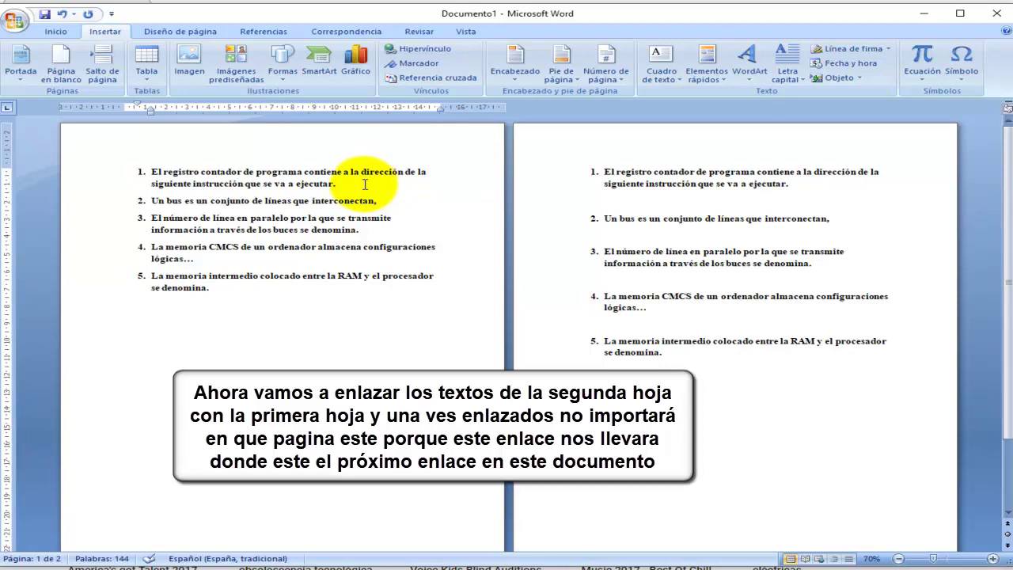
pyautogui.click(839, 190)
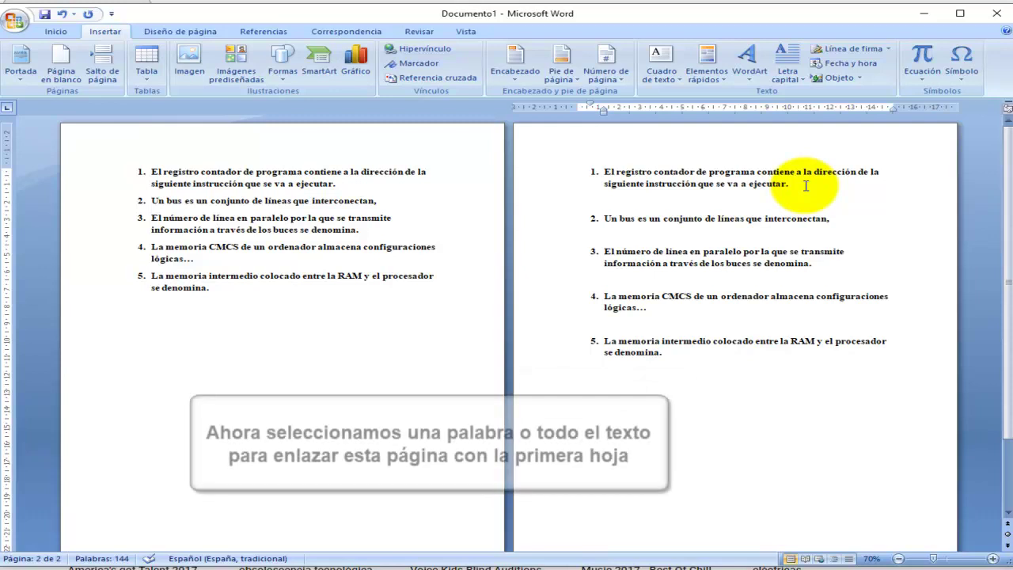
# Bookmark page two's first statement as archivo01, then select the second statement
pyautogui.click(803, 185)
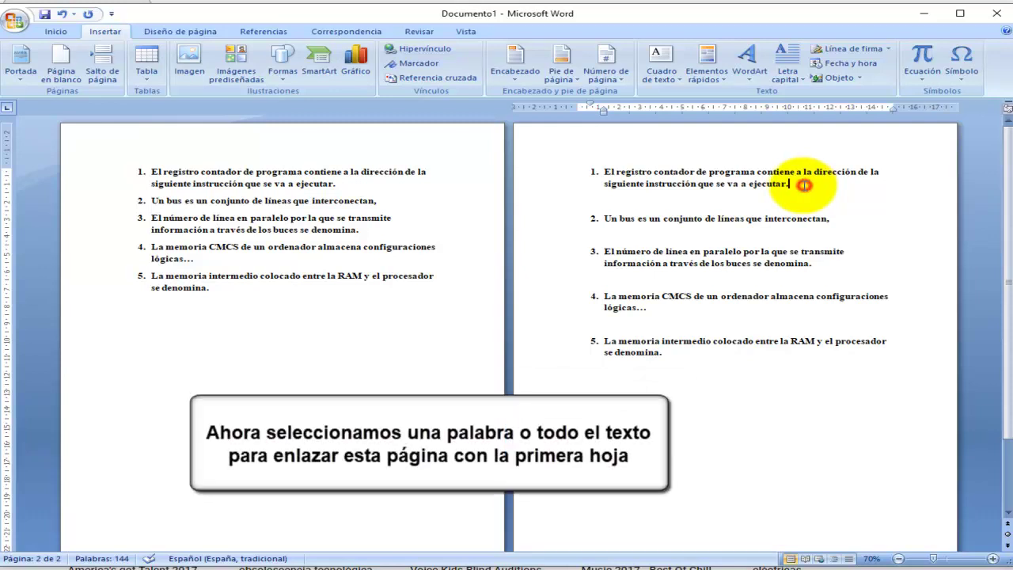
pyautogui.moveTo(804, 184); pyautogui.dragTo(607, 164)
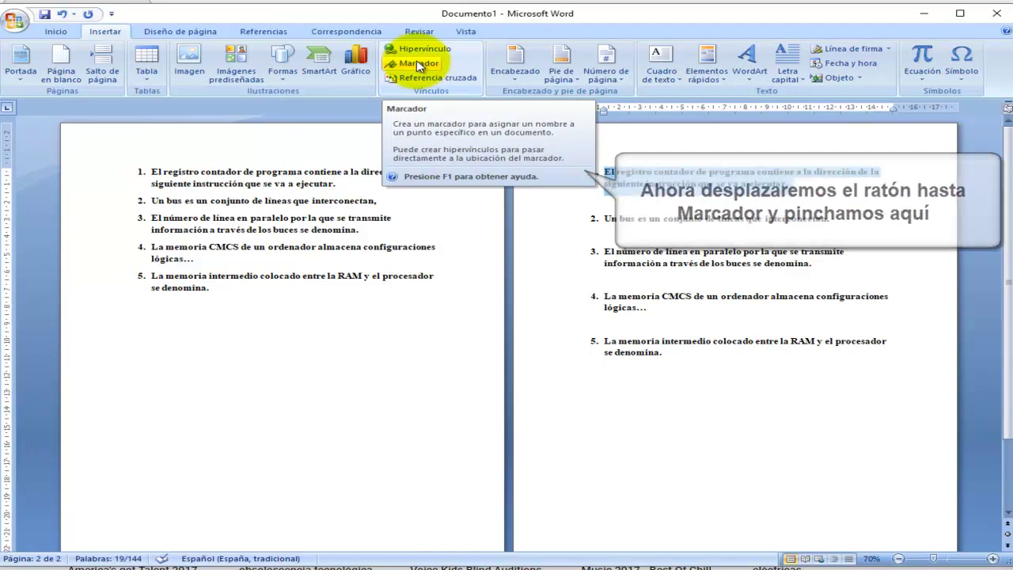
pyautogui.click(419, 64)
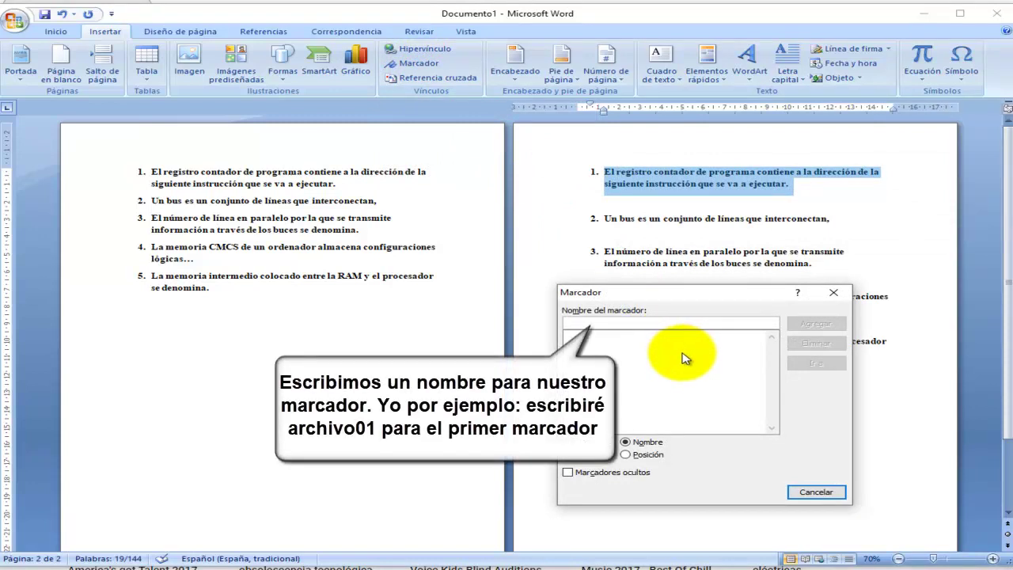
pyautogui.write('arc')
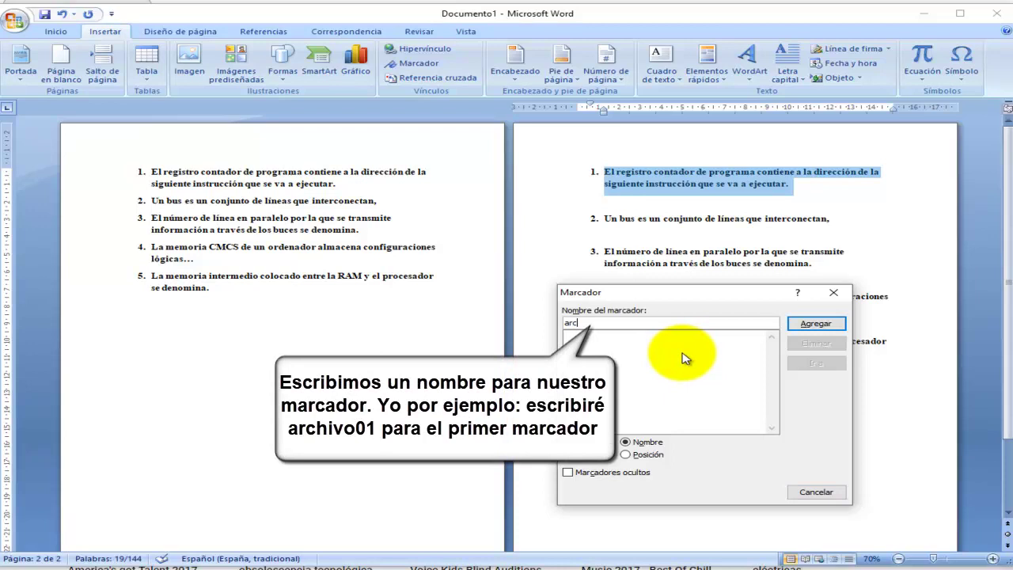
pyautogui.write('hiv')
pyautogui.write('o01')
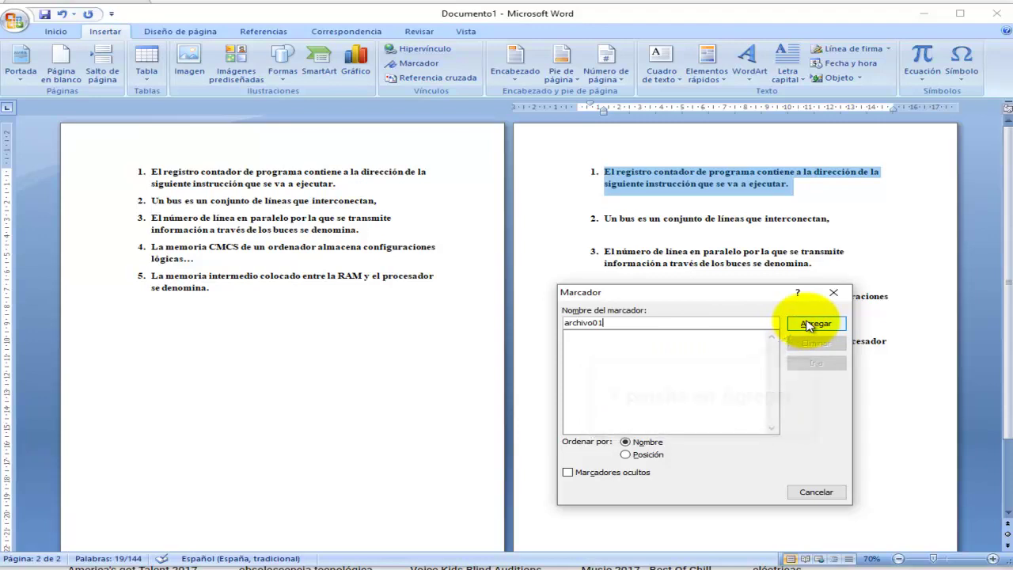
pyautogui.click(808, 324)
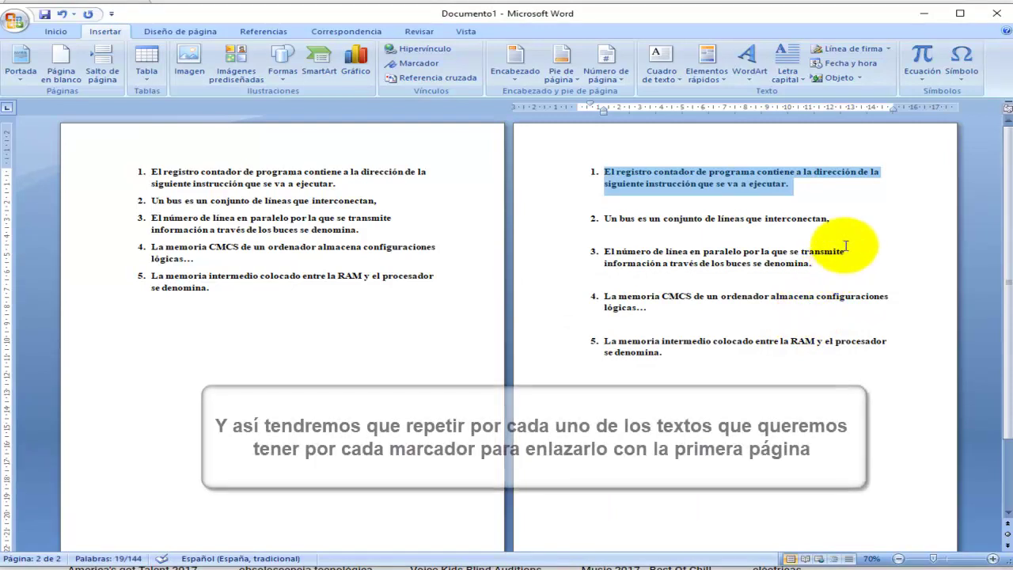
pyautogui.moveTo(833, 219); pyautogui.dragTo(613, 222)
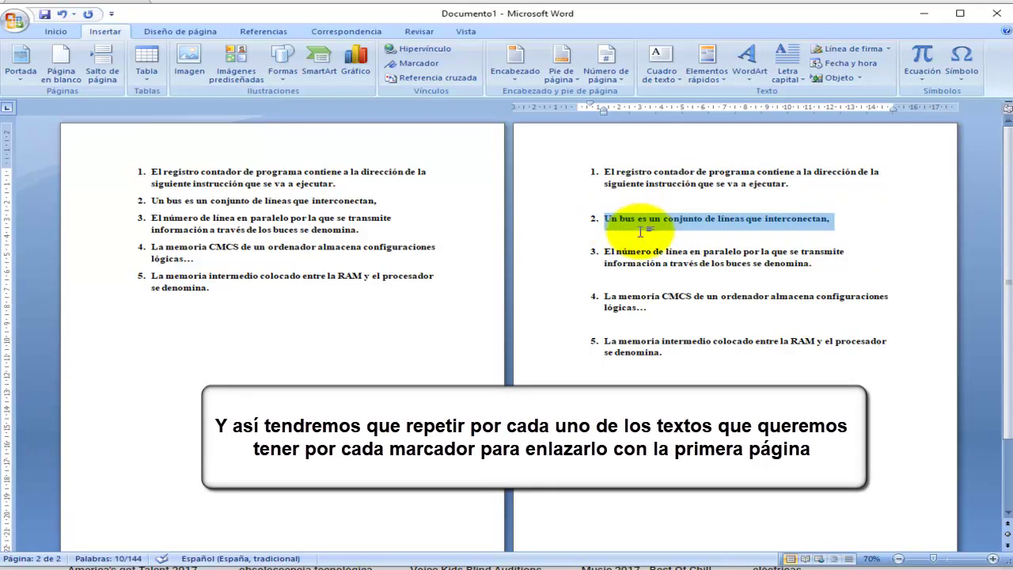
# Bookmark page two's second statement as archivo02
pyautogui.click(427, 63)
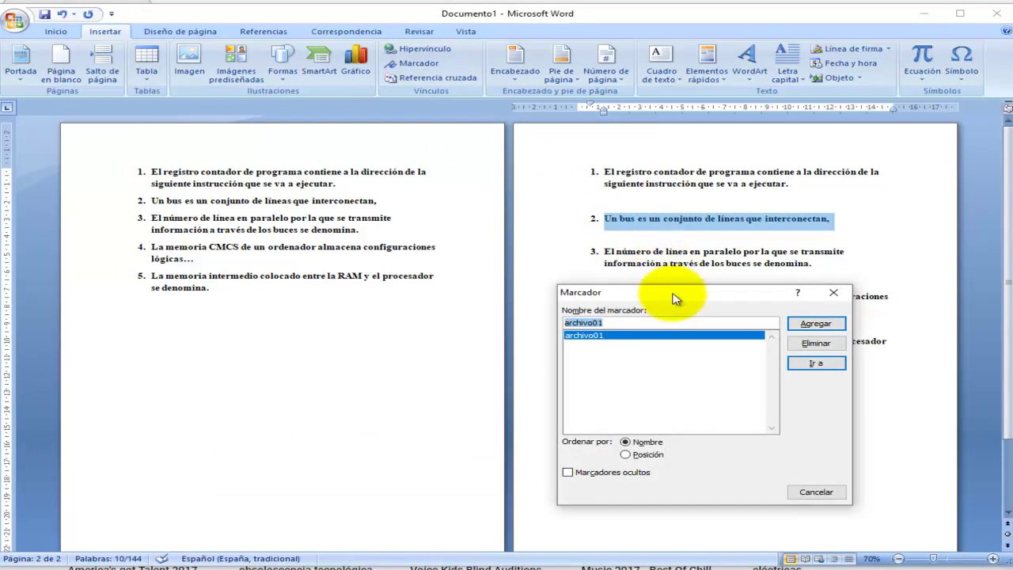
pyautogui.click(670, 321)
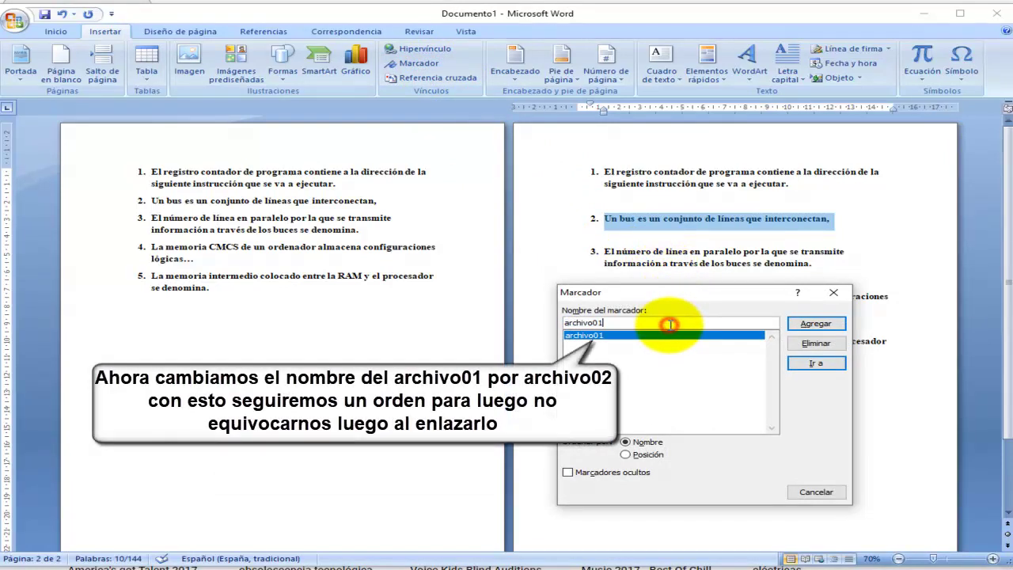
pyautogui.press('BackSpace')
pyautogui.write('2')
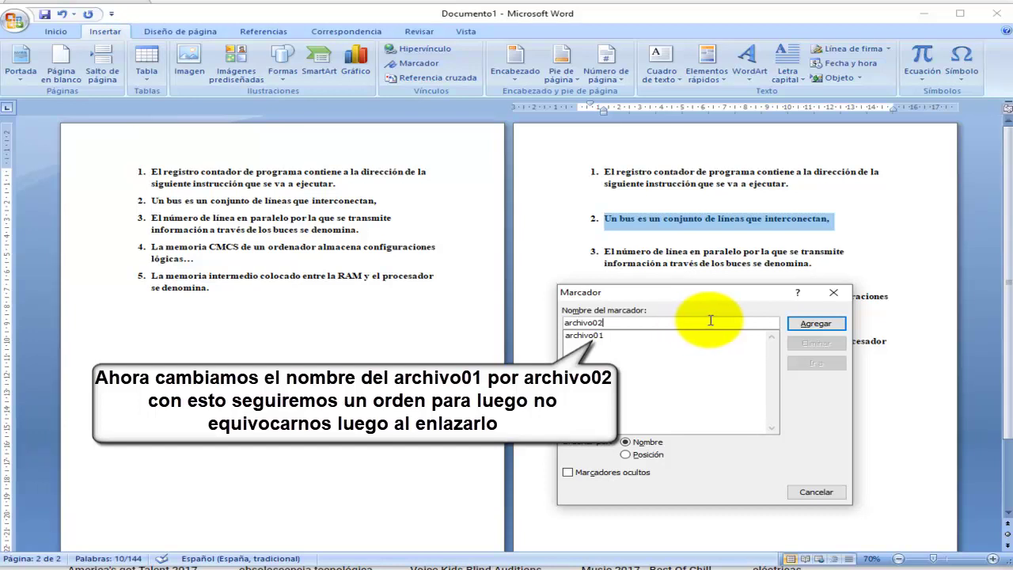
pyautogui.click(816, 323)
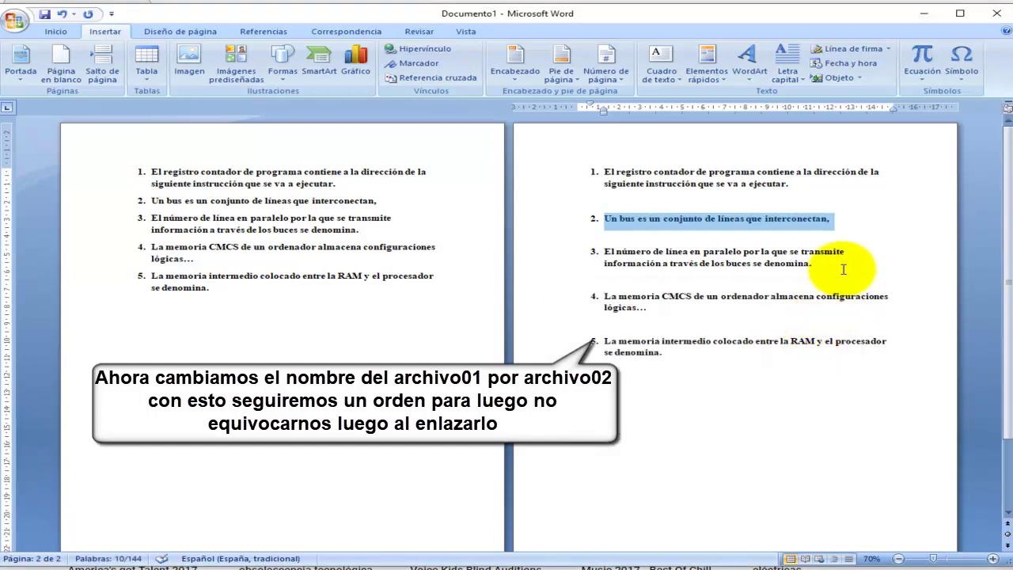
# Bookmark the third statement as archivo03, then select the fourth statement
pyautogui.moveTo(843, 266); pyautogui.dragTo(615, 255)
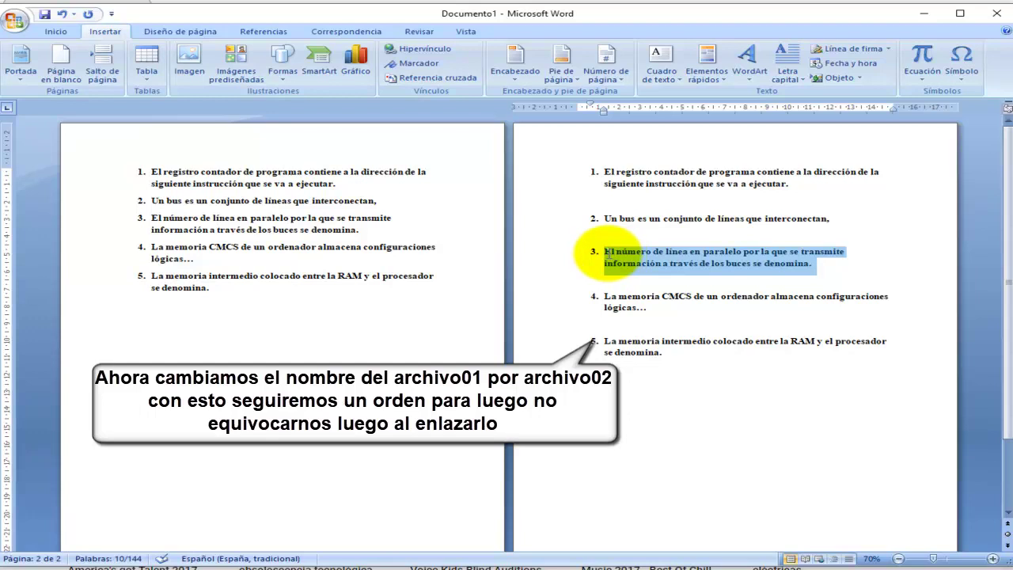
pyautogui.click(433, 65)
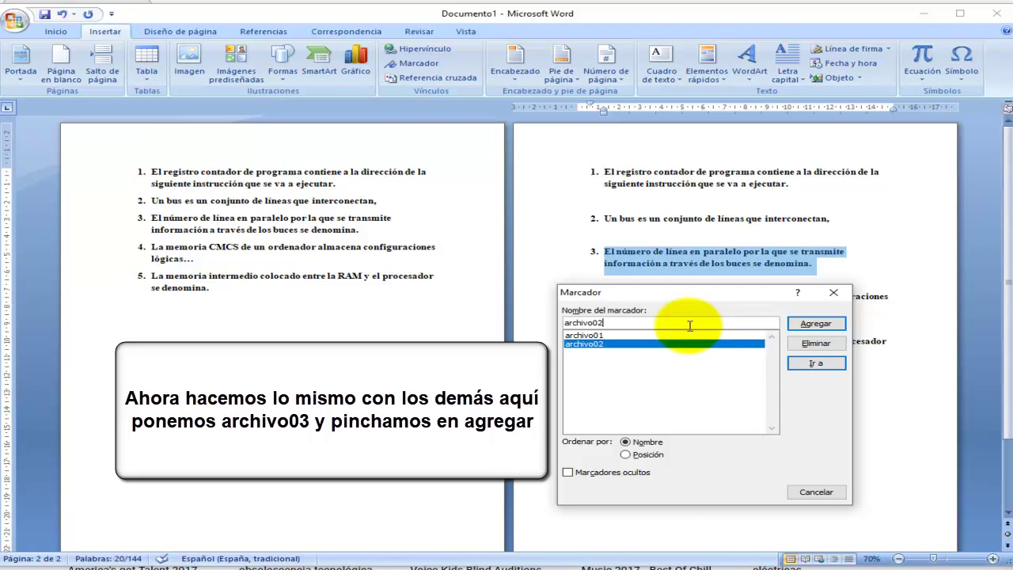
pyautogui.press('BackSpace')
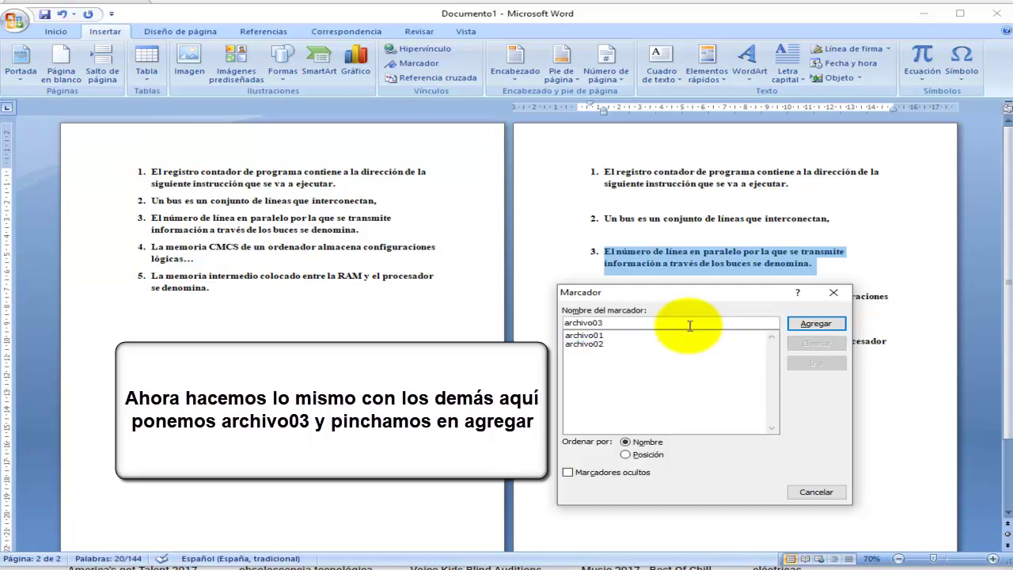
pyautogui.click(815, 324)
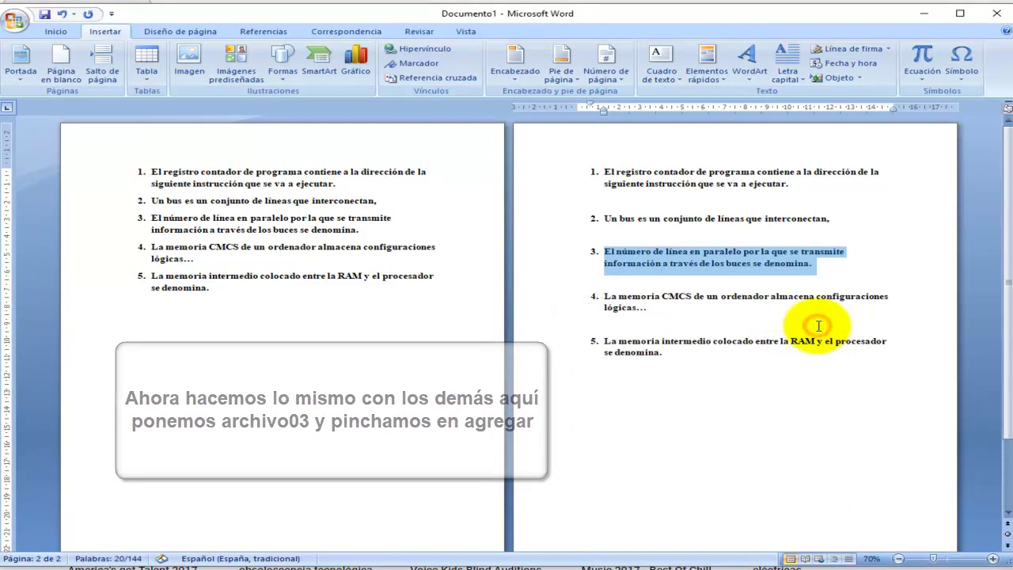
pyautogui.moveTo(651, 307); pyautogui.dragTo(603, 296)
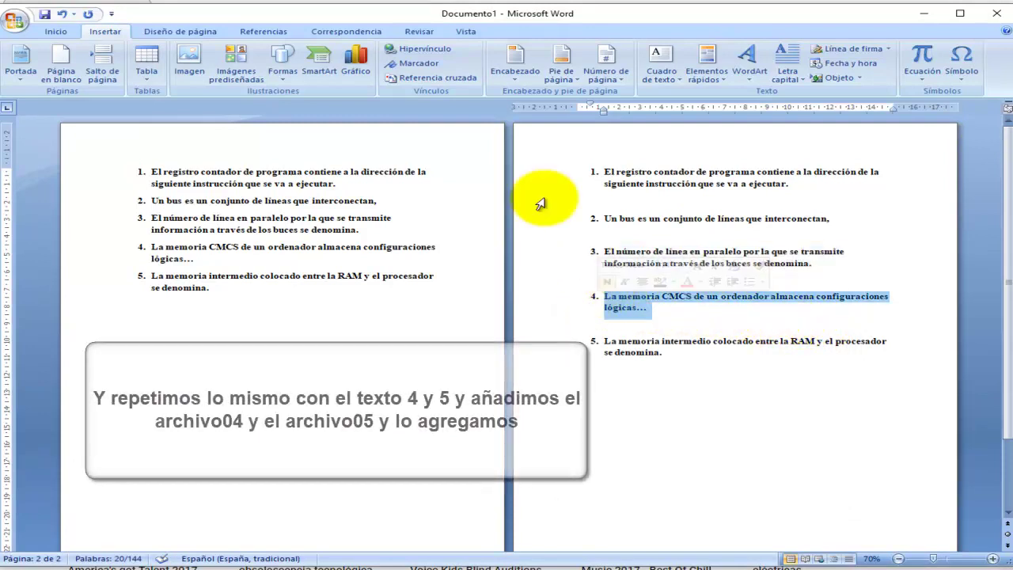
# Bookmark page two's fourth statement as archivo04
pyautogui.click(413, 63)
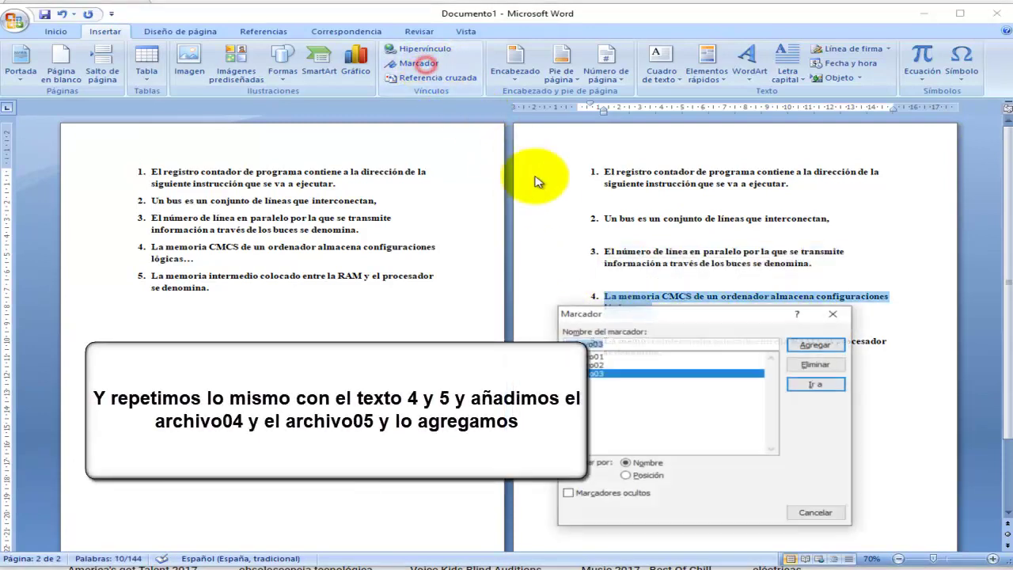
pyautogui.click(667, 343)
pyautogui.press('BackSpace')
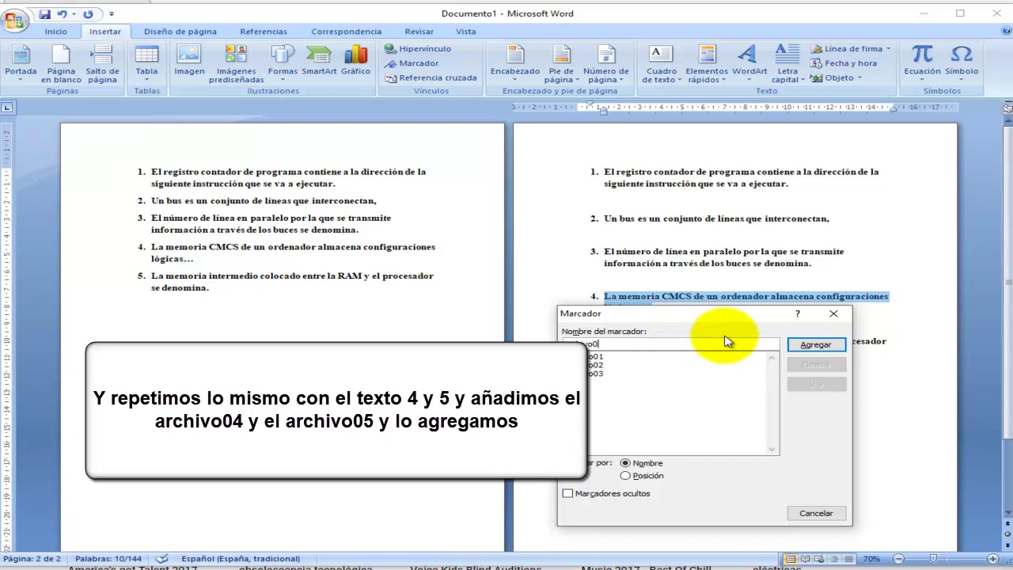
pyautogui.write('4')
pyautogui.click(816, 345)
pyautogui.click(678, 356)
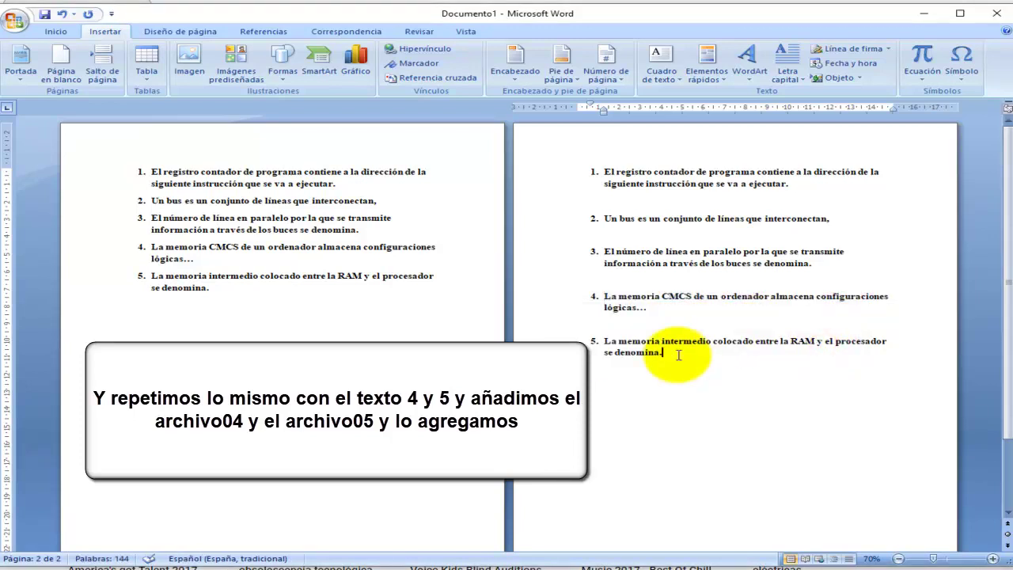
# Bookmark the fifth statement as archivo05 and clear the selection
pyautogui.moveTo(668, 354); pyautogui.dragTo(619, 342)
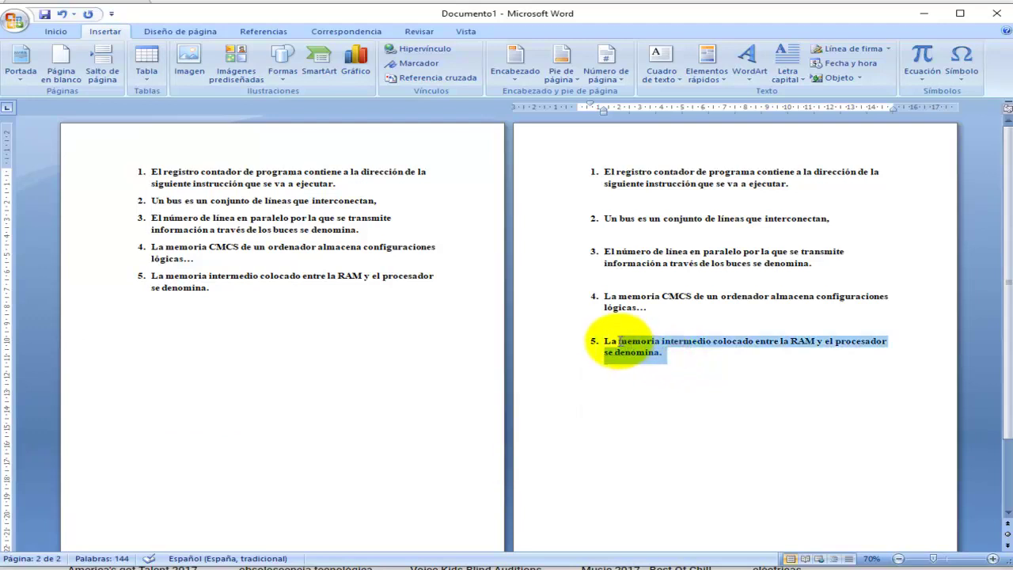
pyautogui.click(419, 62)
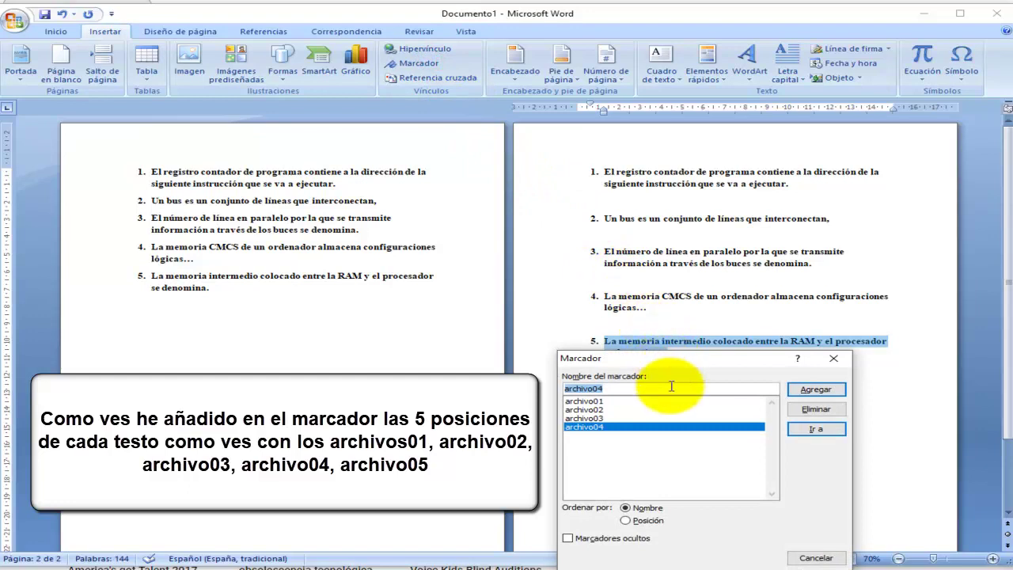
pyautogui.press('BackSpace')
pyautogui.write('5')
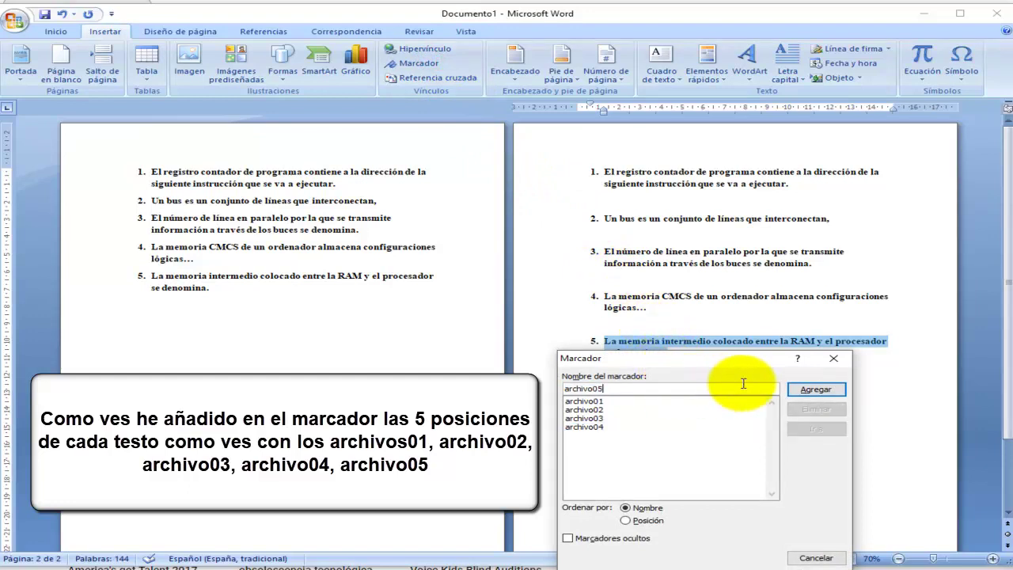
pyautogui.click(814, 390)
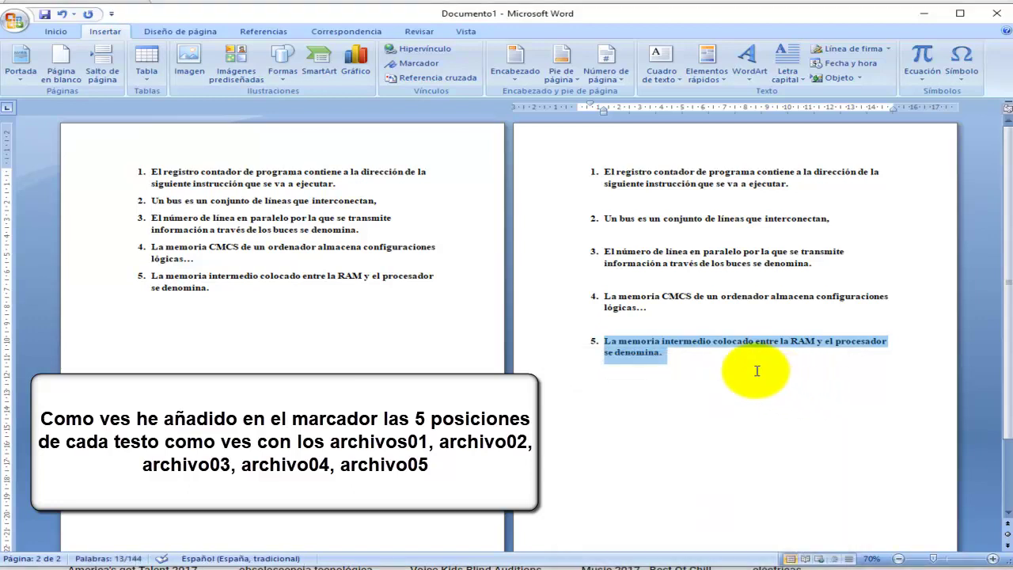
pyautogui.click(733, 366)
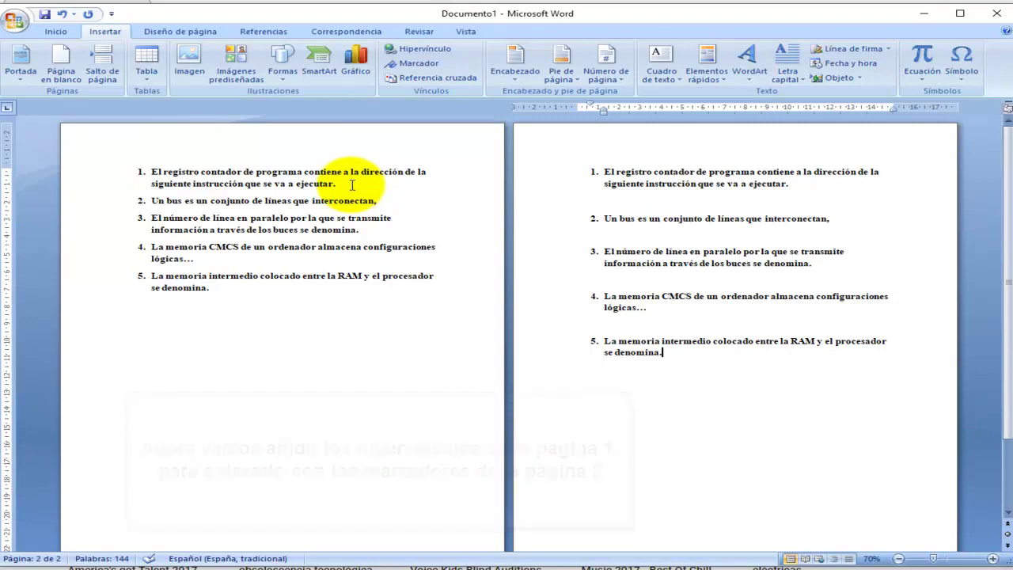
# Select page one's first statement and bring up the Insertar hipervínculo dialog for it
pyautogui.moveTo(339, 183)
pyautogui.mouseDown()
pyautogui.moveTo(174, 158)
pyautogui.moveTo(151, 168)
pyautogui.mouseUp()
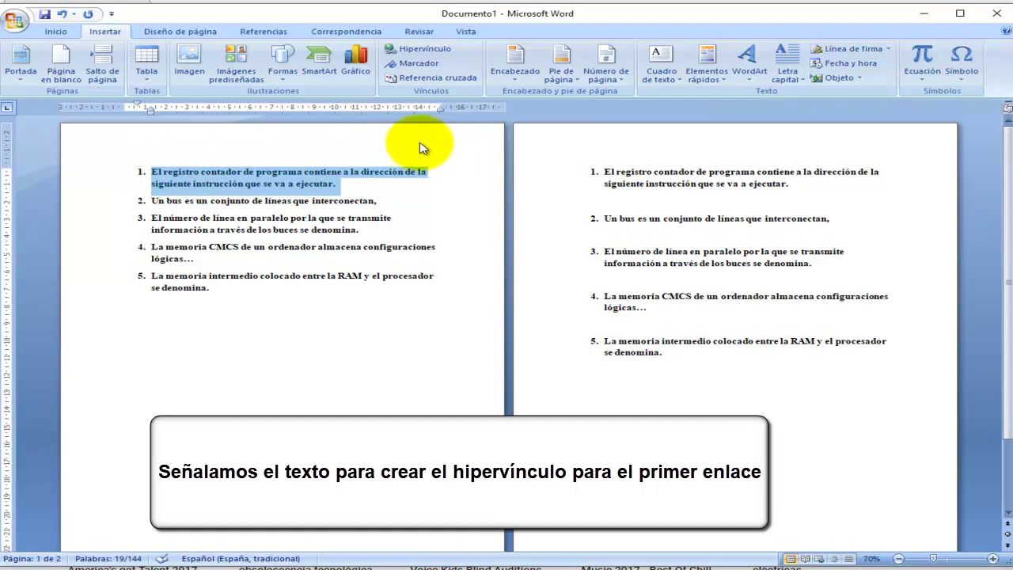
pyautogui.click(420, 52)
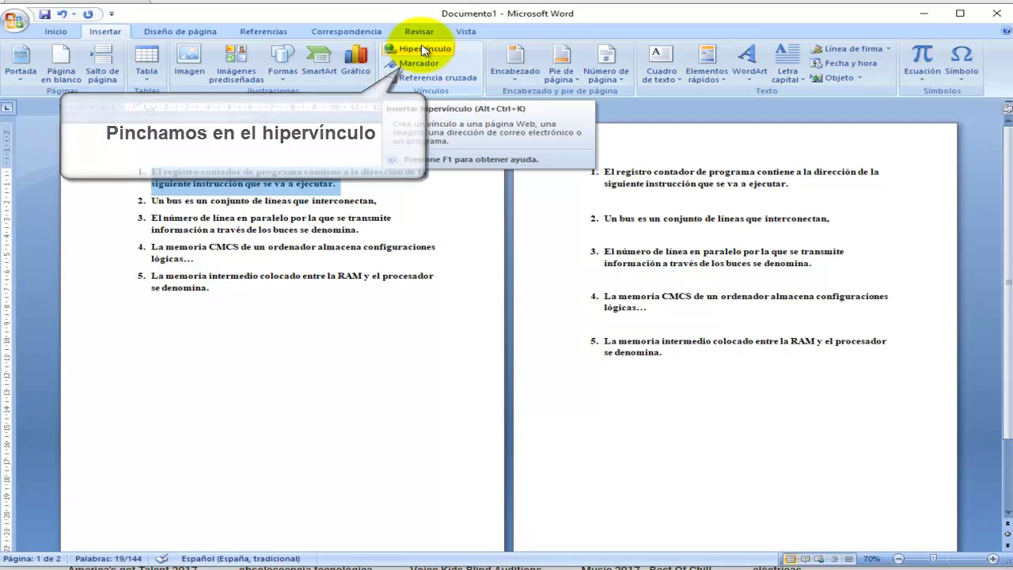
pyautogui.click(422, 51)
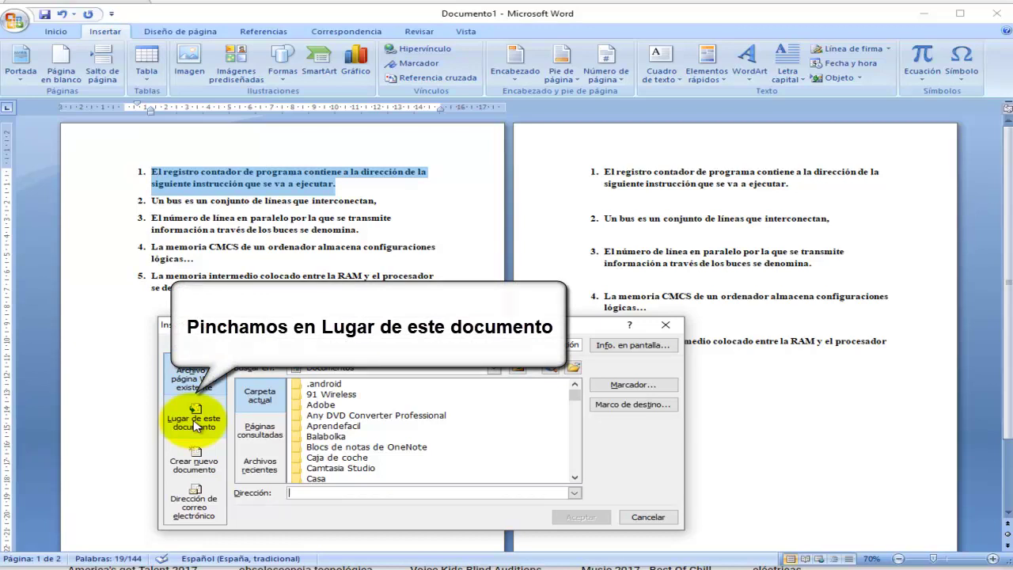
# Link page one's first statement to the archivo01 bookmark under Lugar de este documento
pyautogui.click(195, 426)
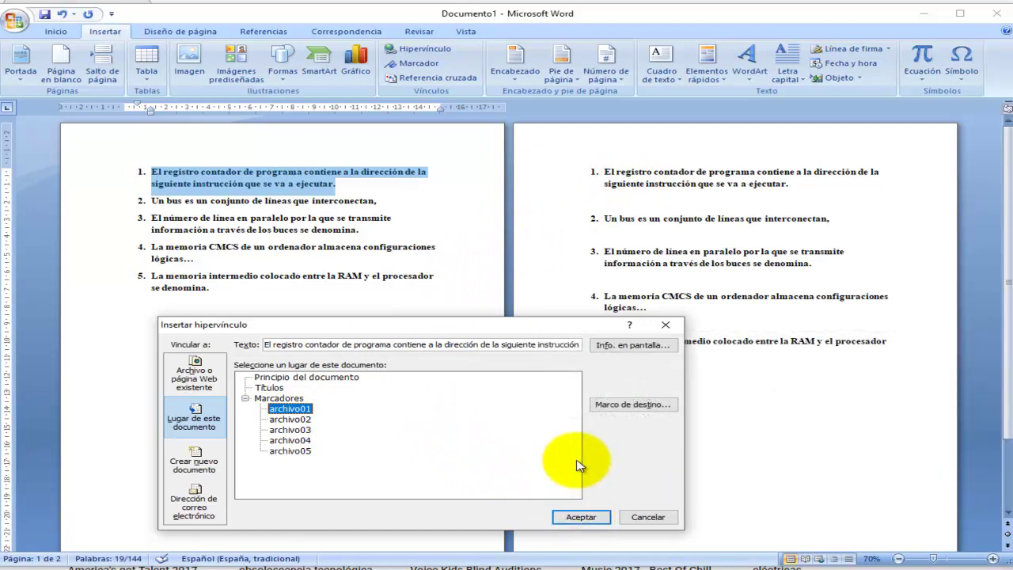
pyautogui.moveTo(491, 333); pyautogui.dragTo(485, 306)
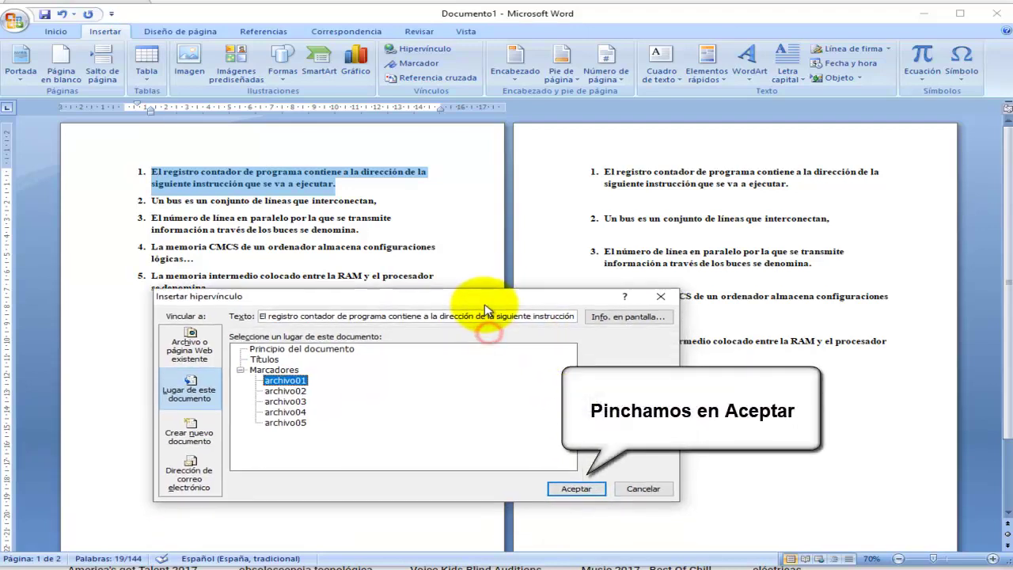
pyautogui.click(576, 489)
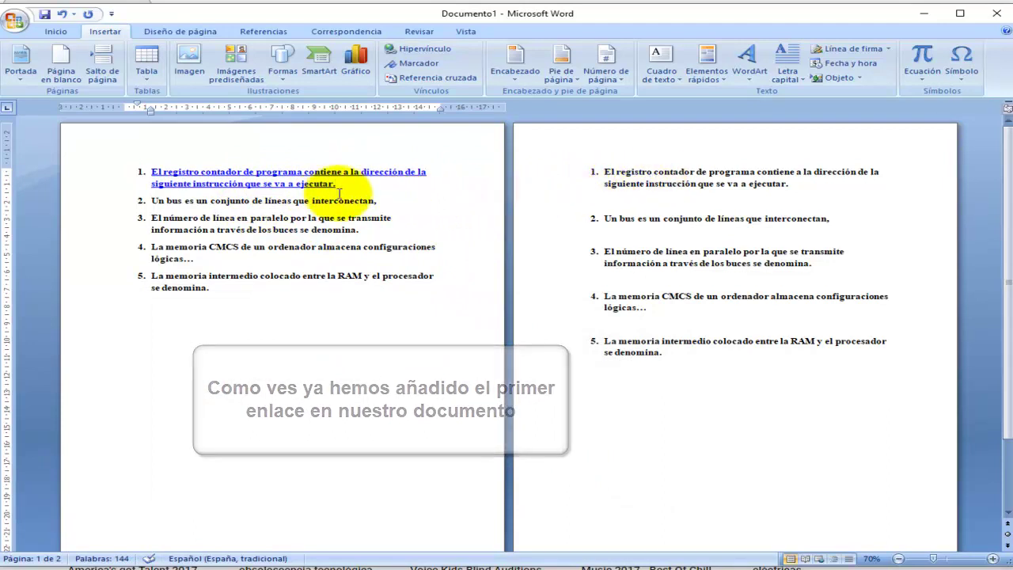
# Hyperlink page one's second and third statements to archivo02 and archivo03
pyautogui.doubleClick(335, 199)
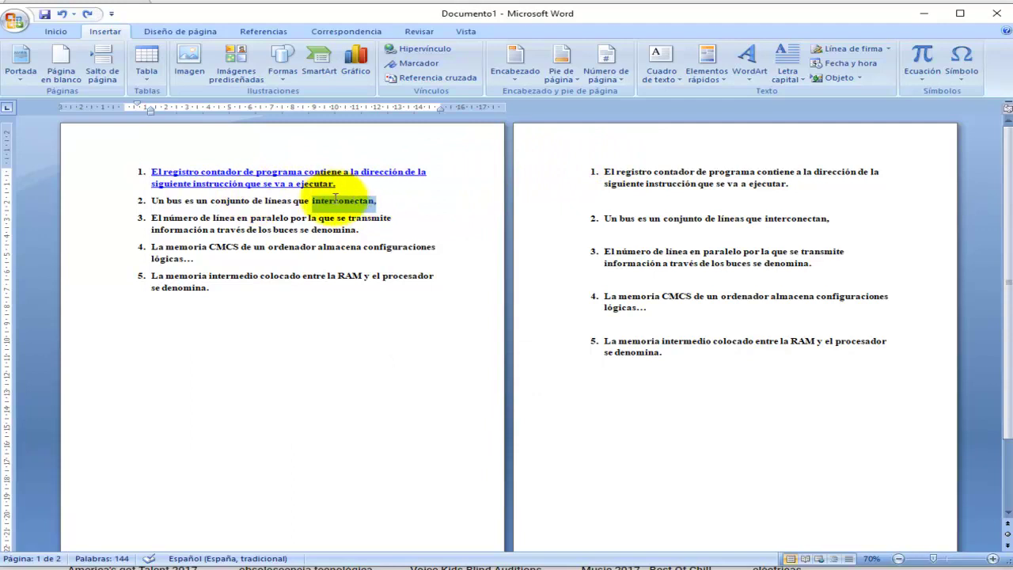
pyautogui.moveTo(335, 198); pyautogui.dragTo(175, 199)
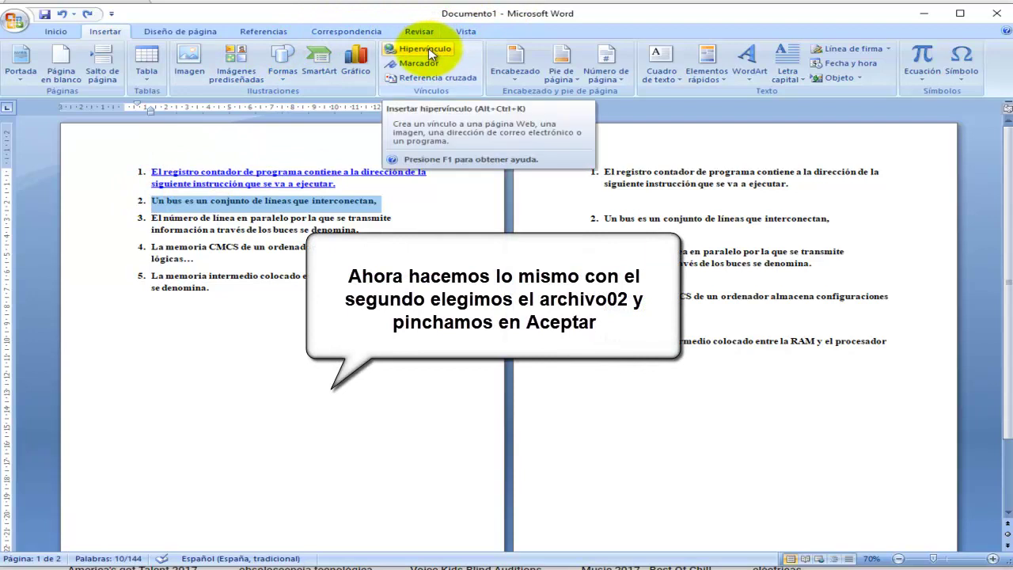
pyautogui.click(428, 49)
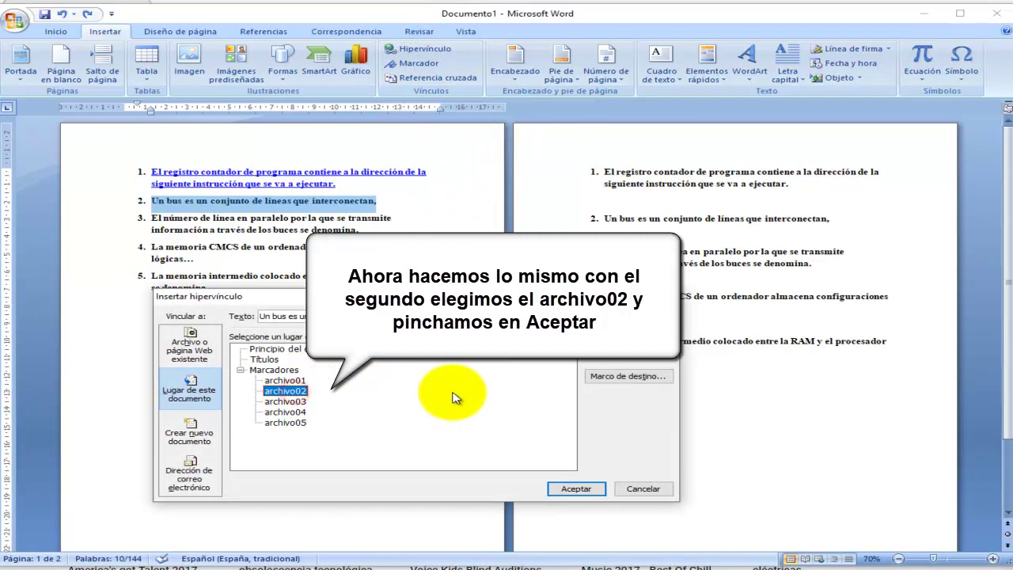
pyautogui.click(577, 489)
pyautogui.moveTo(427, 244); pyautogui.dragTo(178, 219)
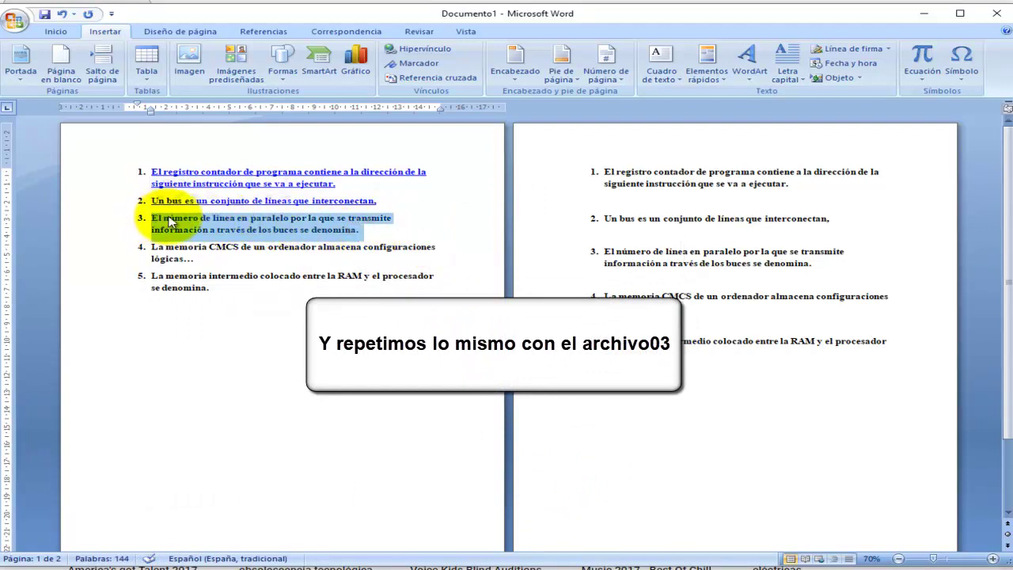
pyautogui.click(419, 55)
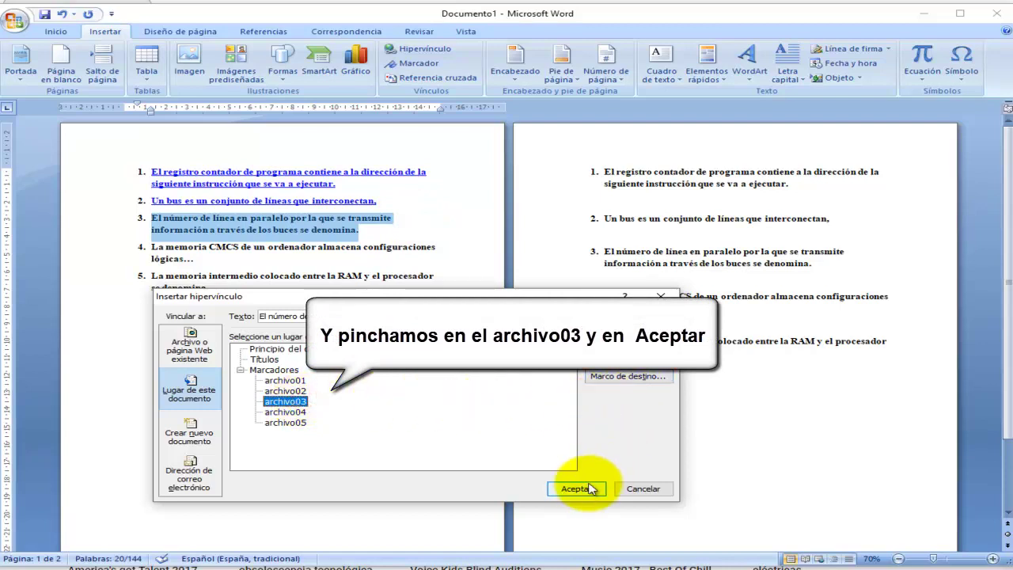
pyautogui.click(577, 488)
# Hyperlink page one's fourth and fifth statements to archivo04 and archivo05
pyautogui.click(241, 260)
pyautogui.tripleClick(184, 254)
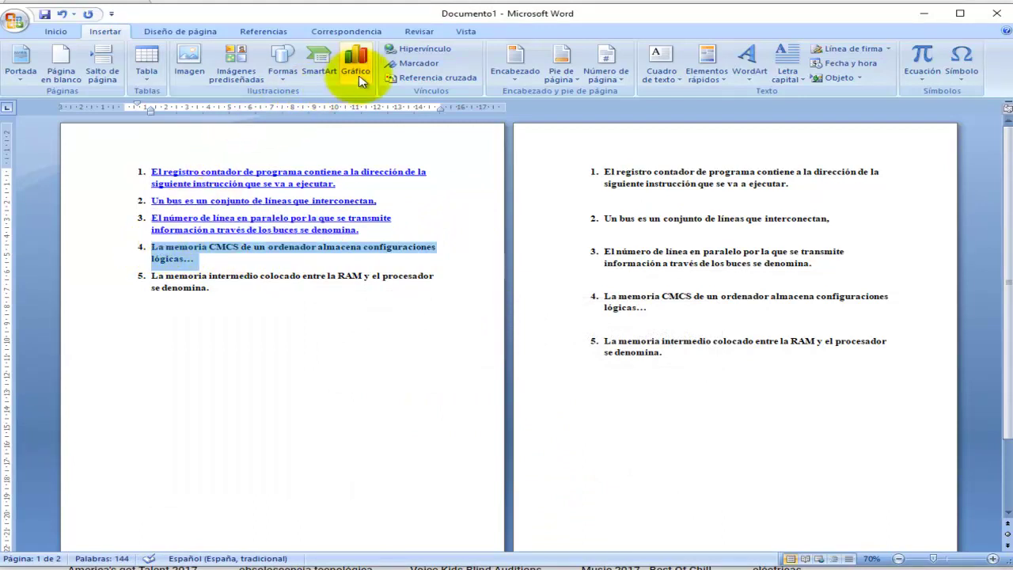
pyautogui.click(410, 48)
pyautogui.click(301, 412)
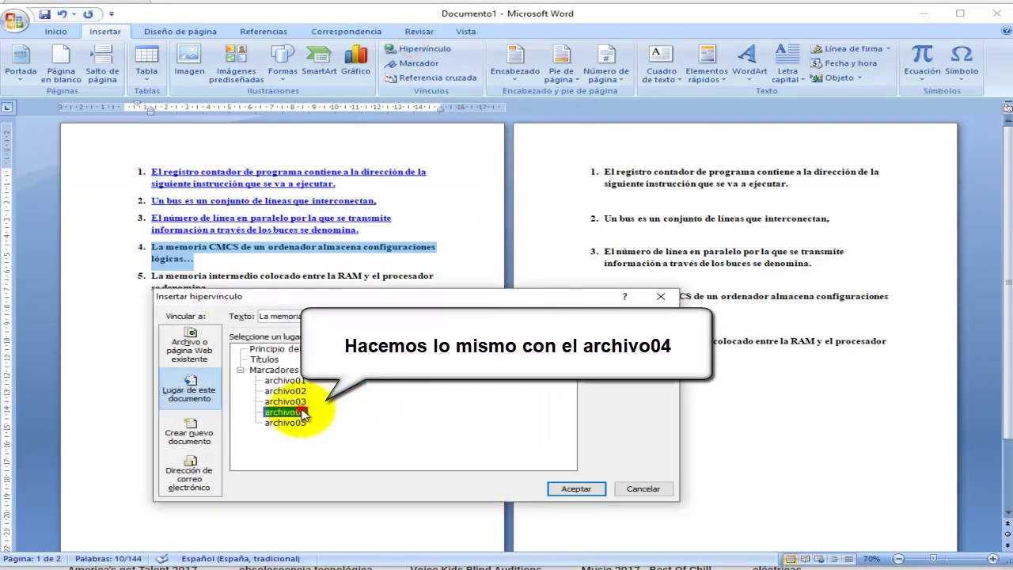
pyautogui.click(576, 488)
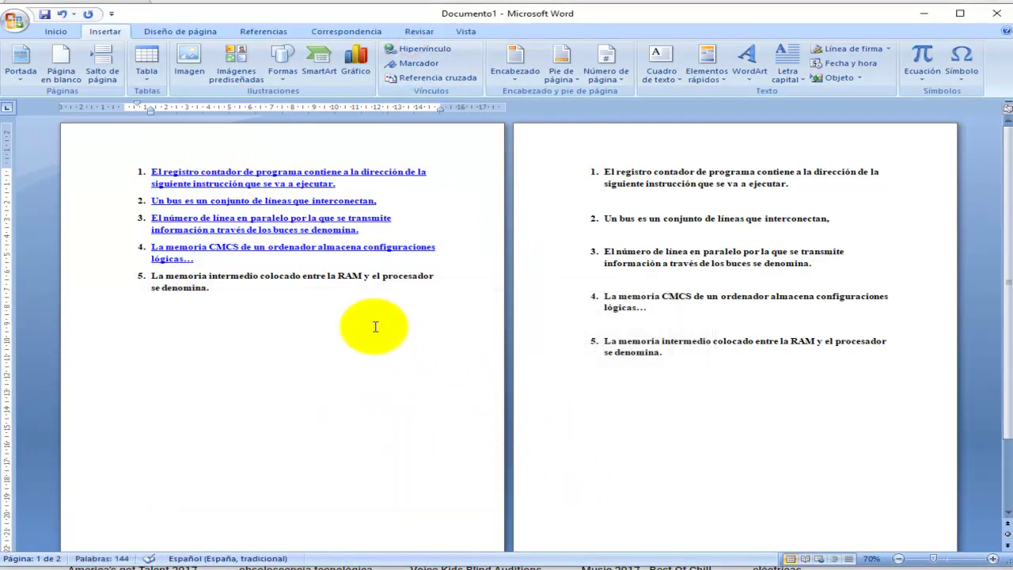
pyautogui.moveTo(266, 292); pyautogui.dragTo(150, 279)
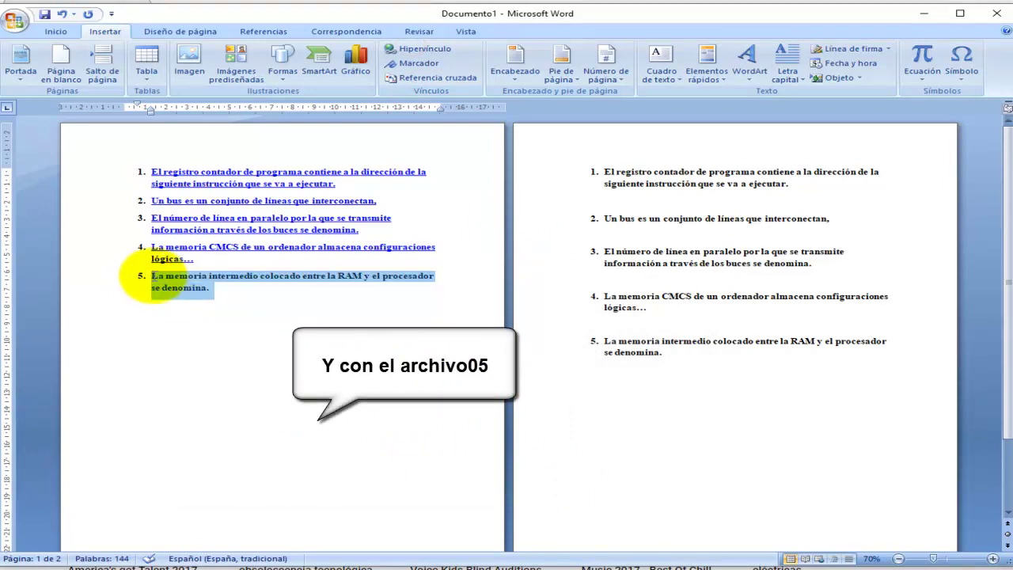
pyautogui.click(424, 47)
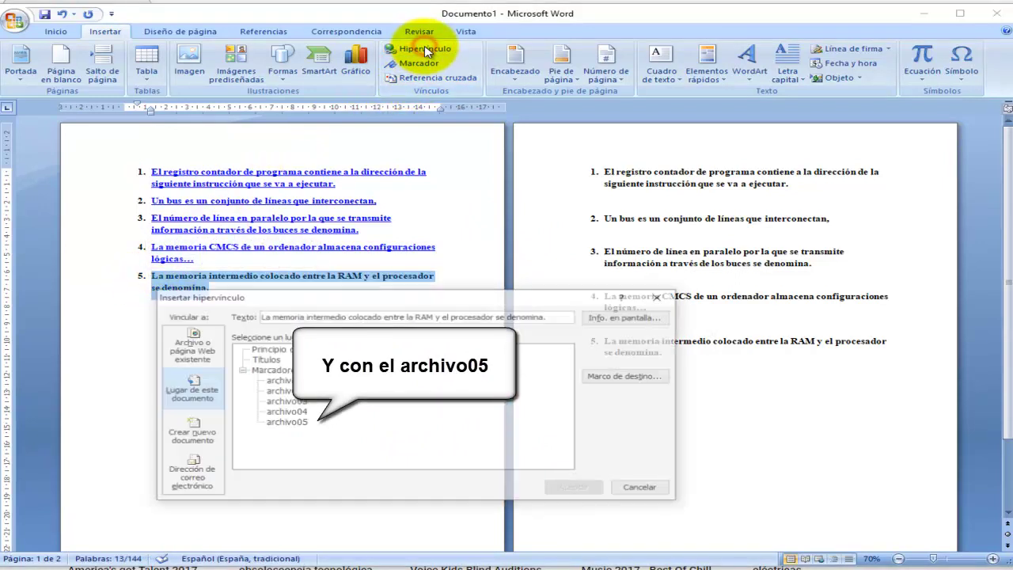
pyautogui.click(287, 422)
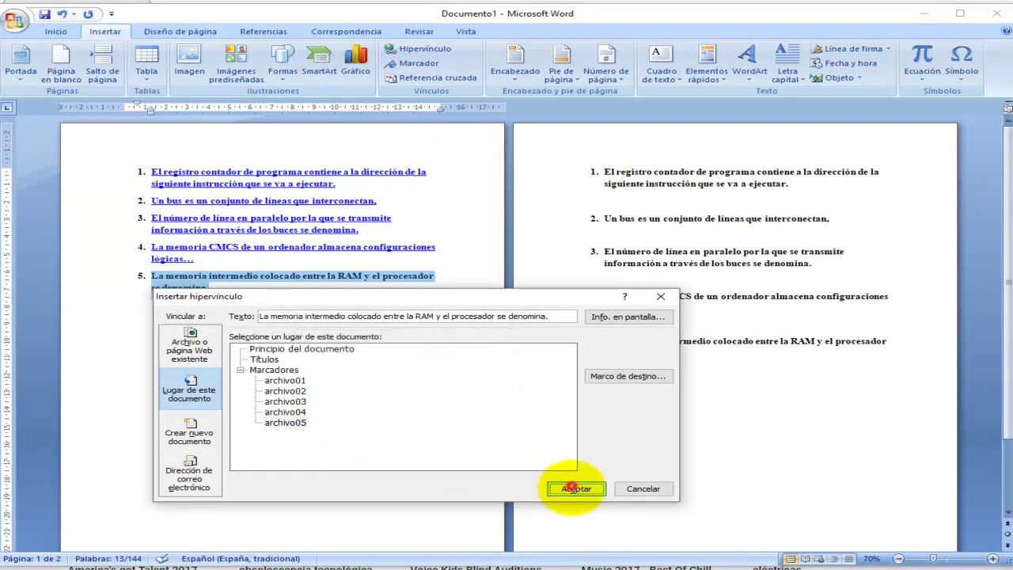
pyautogui.click(573, 487)
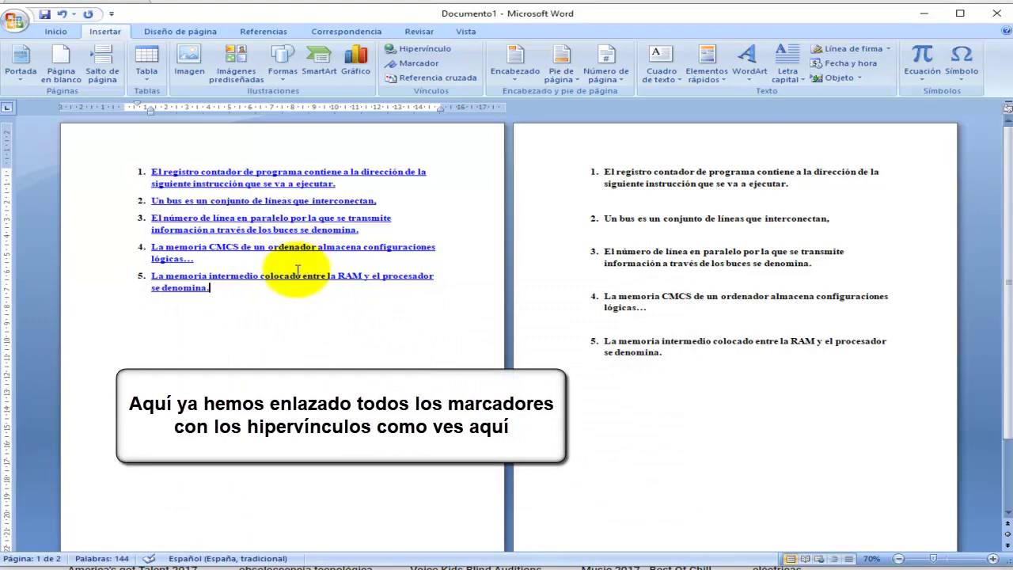
# Ctrl-follow each page-one hyperlink to confirm it jumps to its matching page-two statement
pyautogui.moveTo(266, 172)
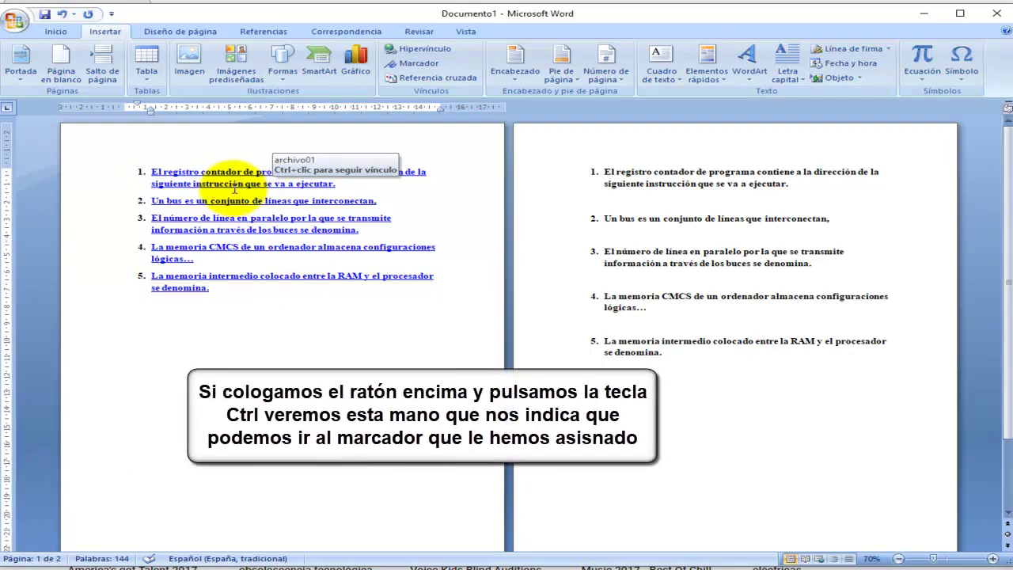
pyautogui.press('ctrl')
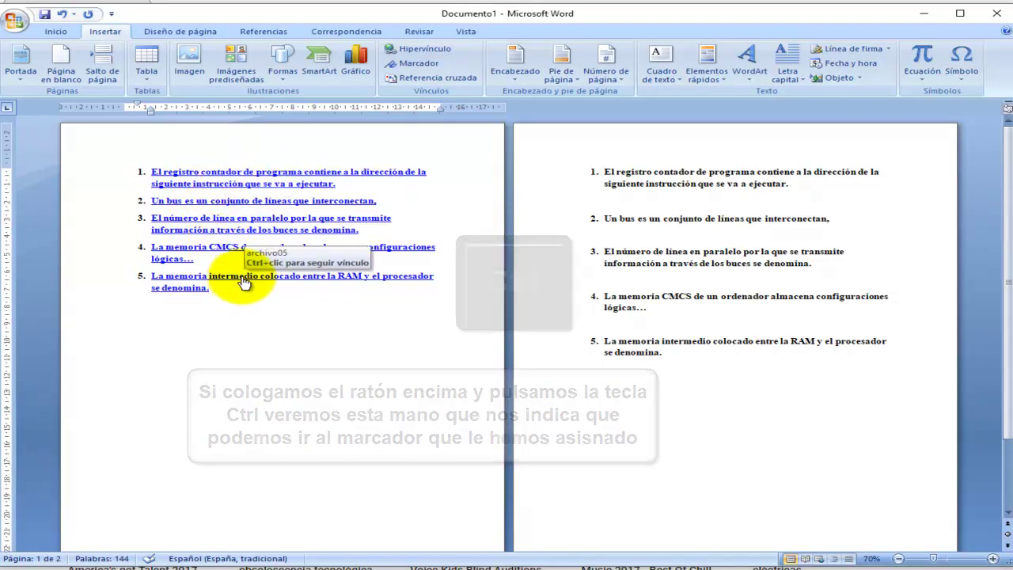
pyautogui.keyDown('ctrl'); pyautogui.click(243, 190); pyautogui.keyUp('ctrl')
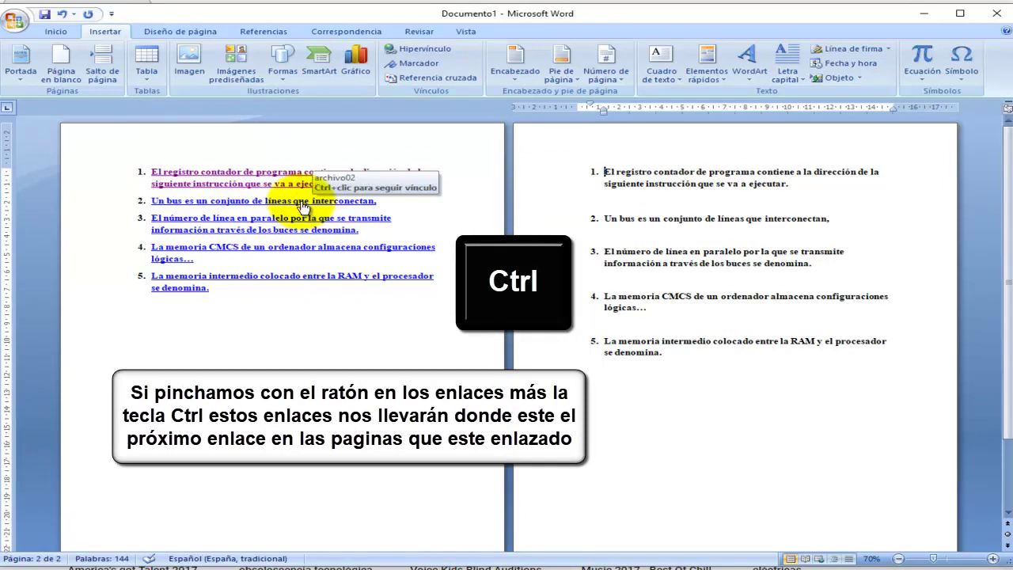
pyautogui.keyDown('ctrl'); pyautogui.click(301, 202); pyautogui.keyUp('ctrl')
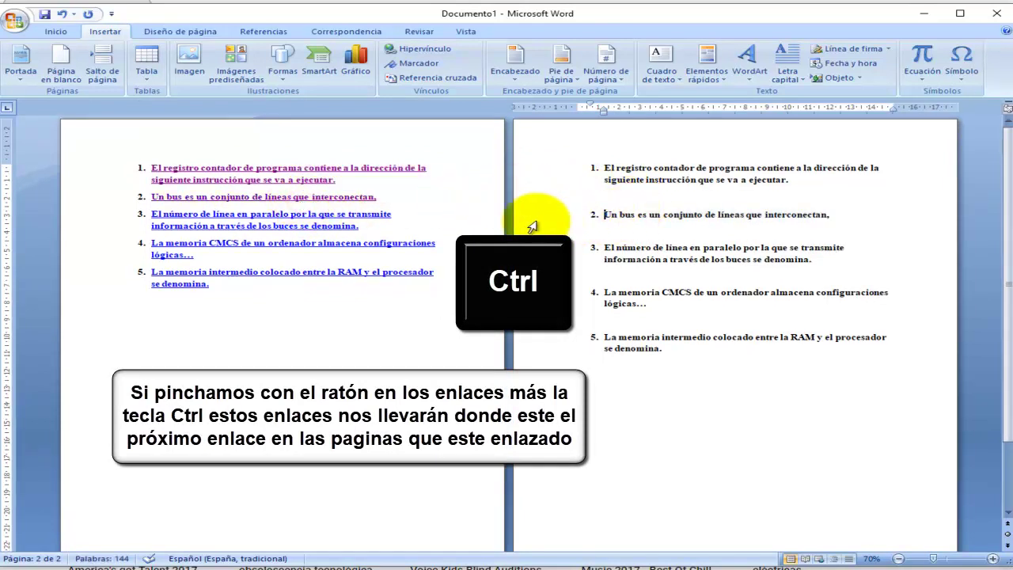
pyautogui.keyDown('ctrl'); pyautogui.click(348, 226); pyautogui.keyUp('ctrl')
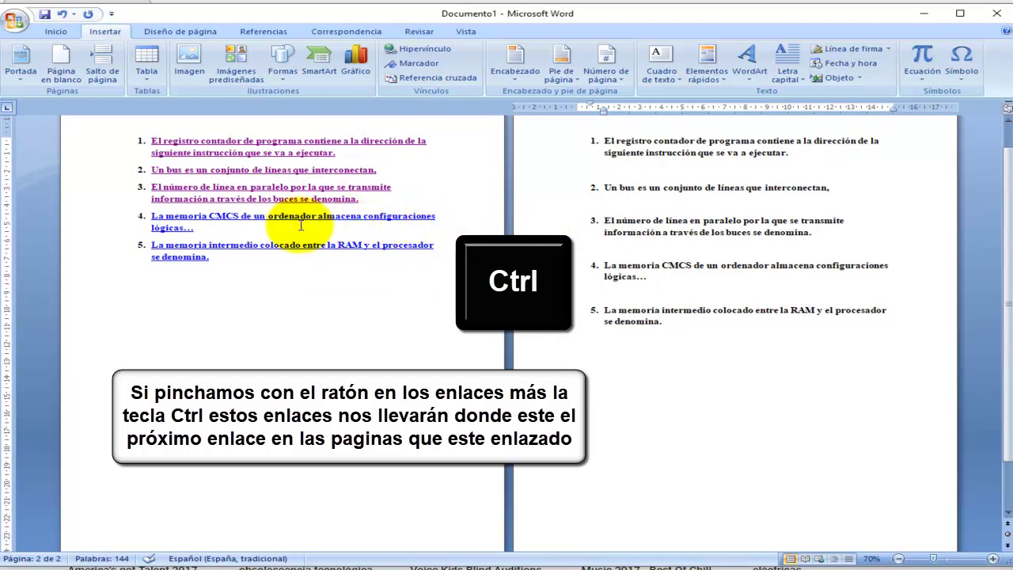
pyautogui.keyDown('ctrl'); pyautogui.click(223, 224); pyautogui.keyUp('ctrl')
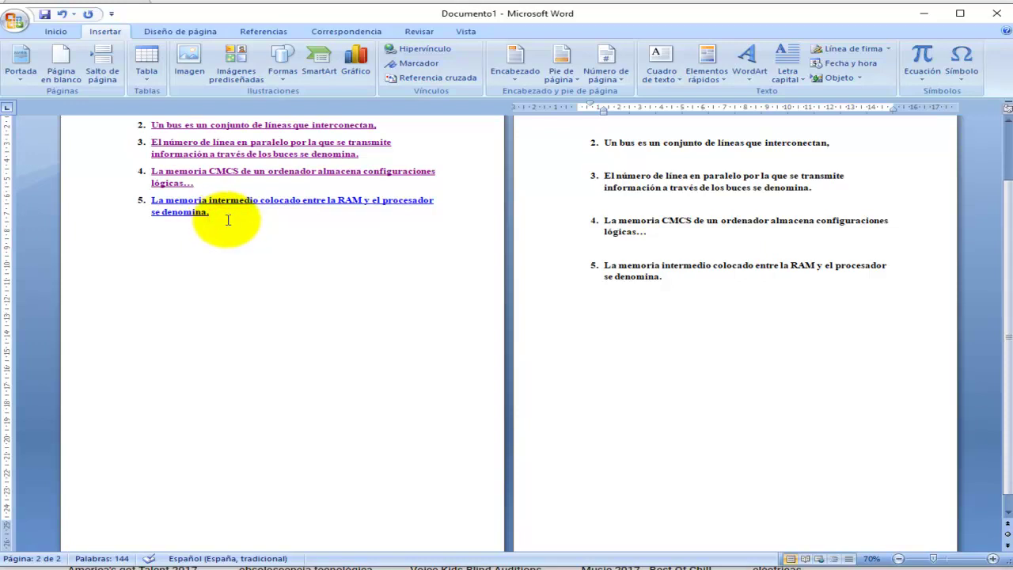
pyautogui.keyDown('ctrl'); pyautogui.click(349, 208); pyautogui.keyUp('ctrl')
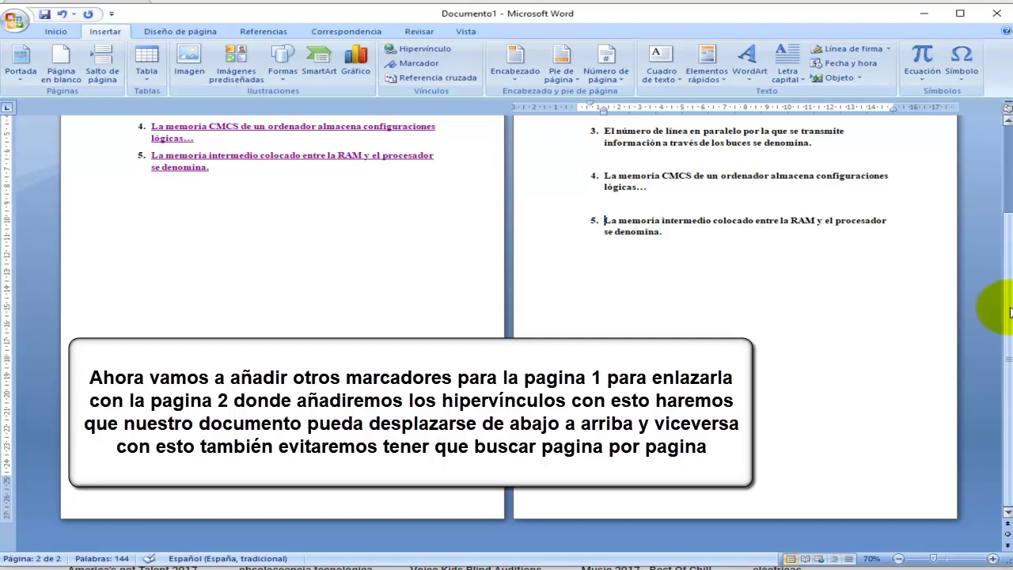
# Scroll back up to the start of the numbered lists on pages one and two
pyautogui.moveTo(1008, 267); pyautogui.dragTo(1007, 198)
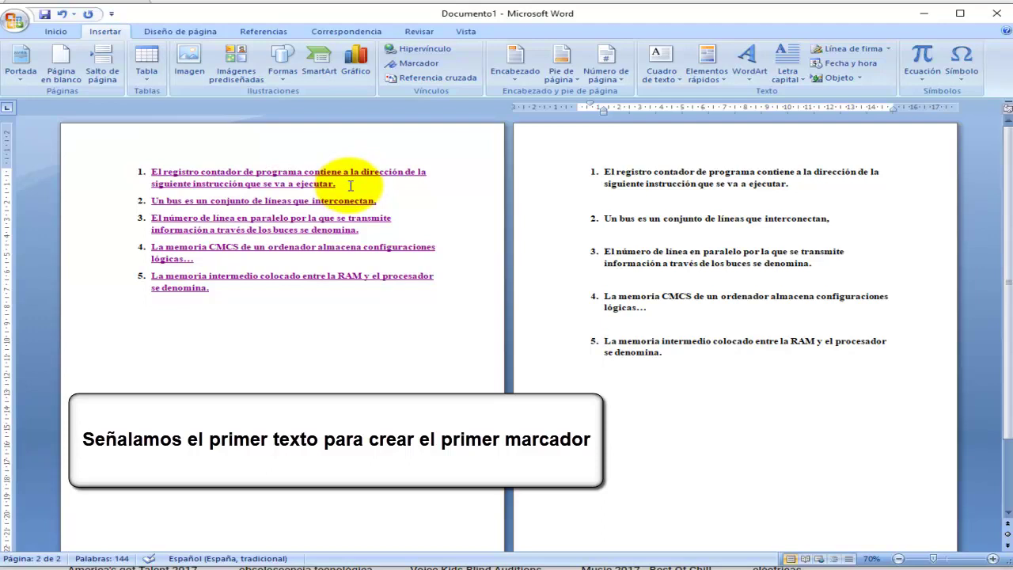
# Bookmark page one's first statement as menu01, then select the second statement
pyautogui.moveTo(336, 184); pyautogui.dragTo(152, 171)
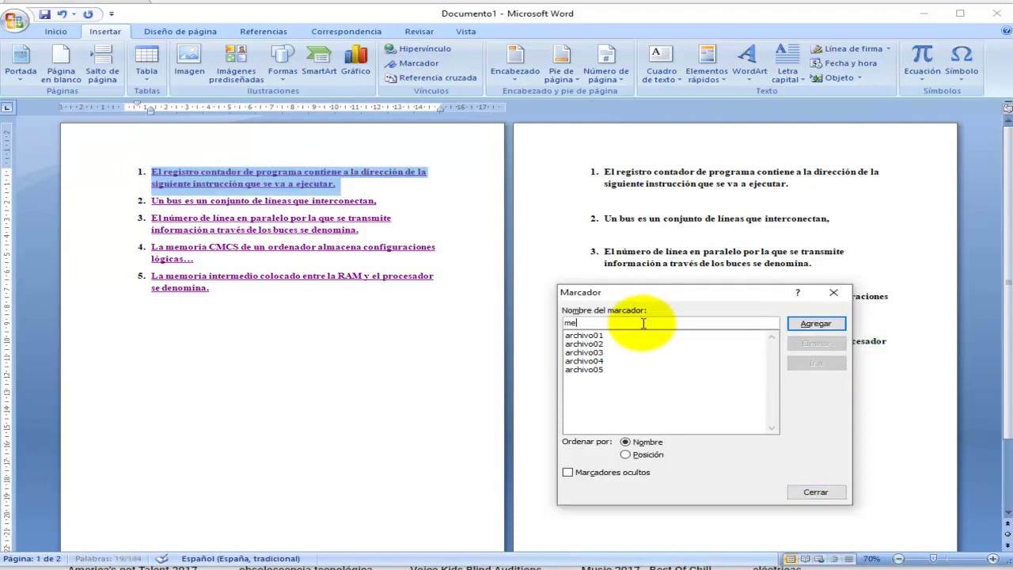
pyautogui.write('nu01')
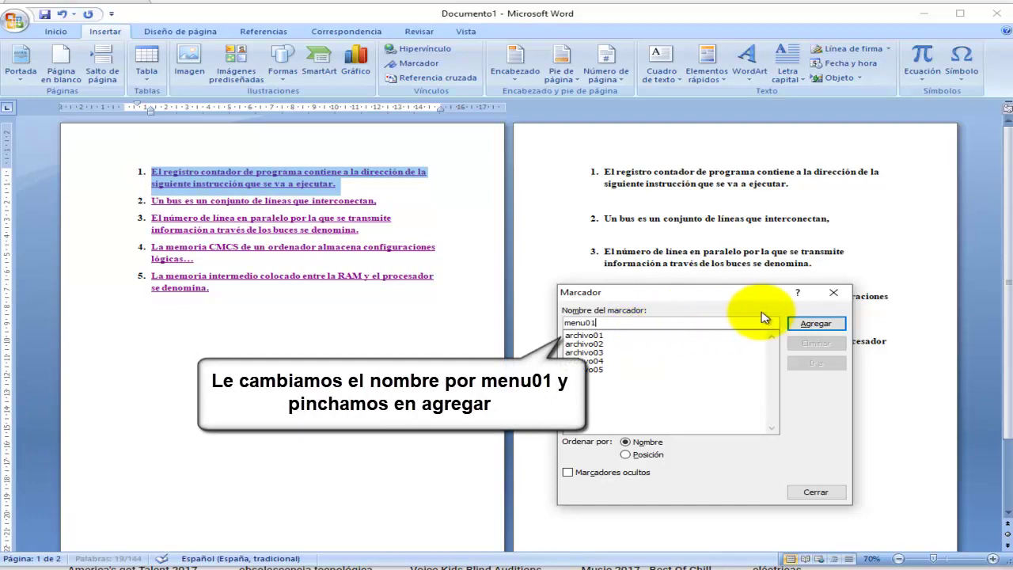
pyautogui.click(807, 325)
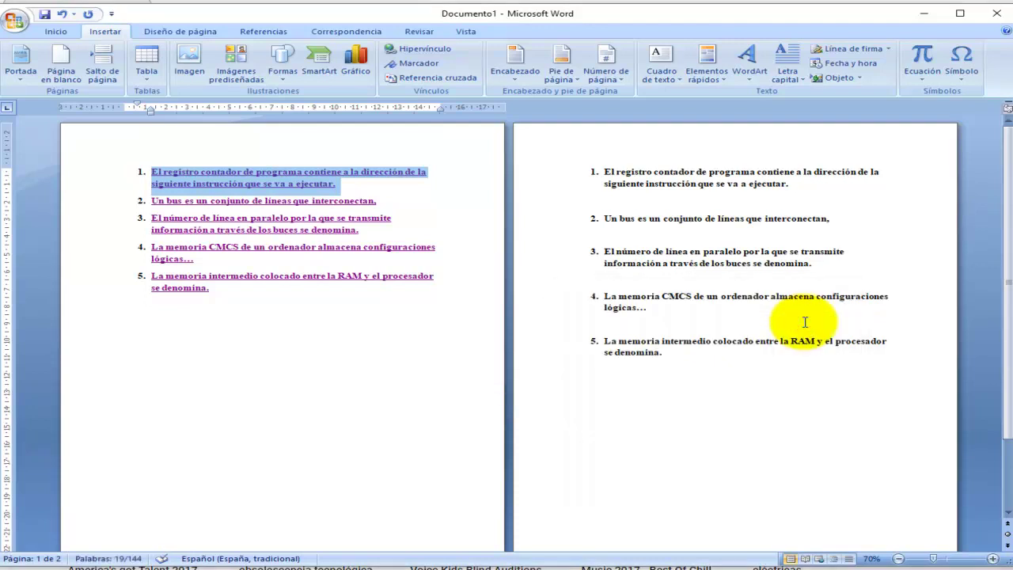
pyautogui.click(390, 200)
pyautogui.moveTo(390, 200); pyautogui.dragTo(152, 200)
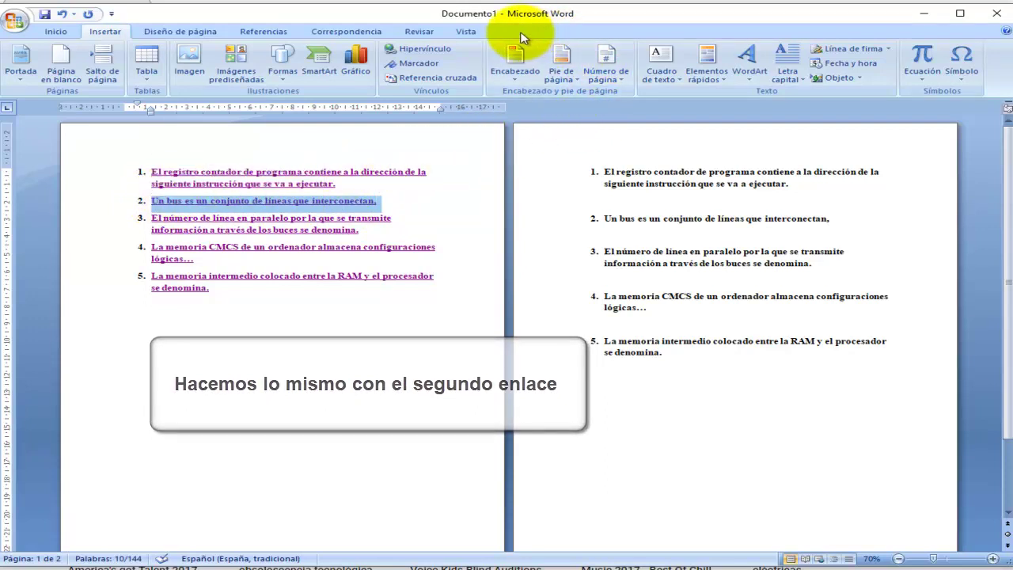
# Bookmark page 1's items 2 and 3 as menu02 and menu03
pyautogui.click(415, 63)
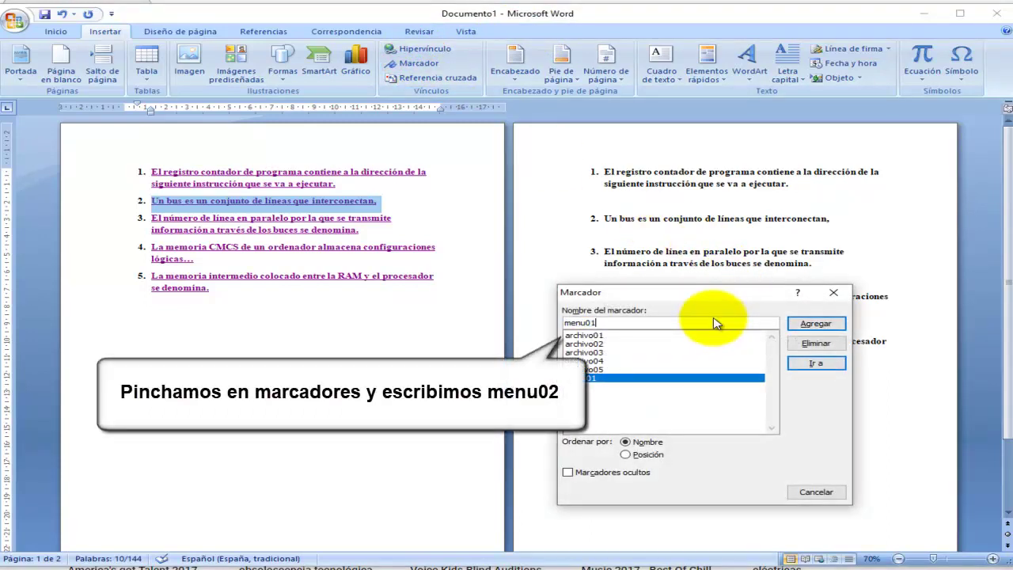
pyautogui.press('BackSpace')
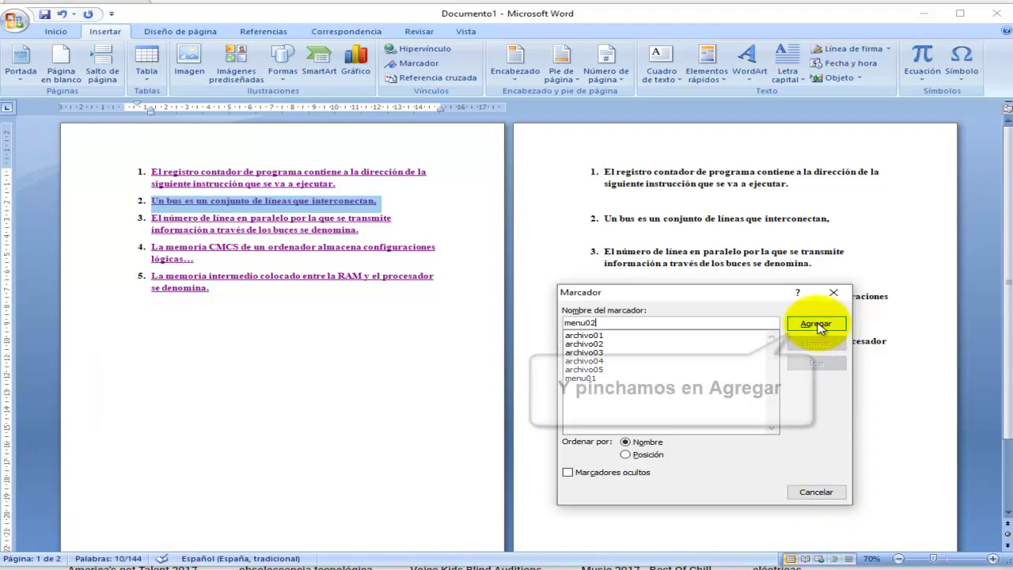
pyautogui.write('2')
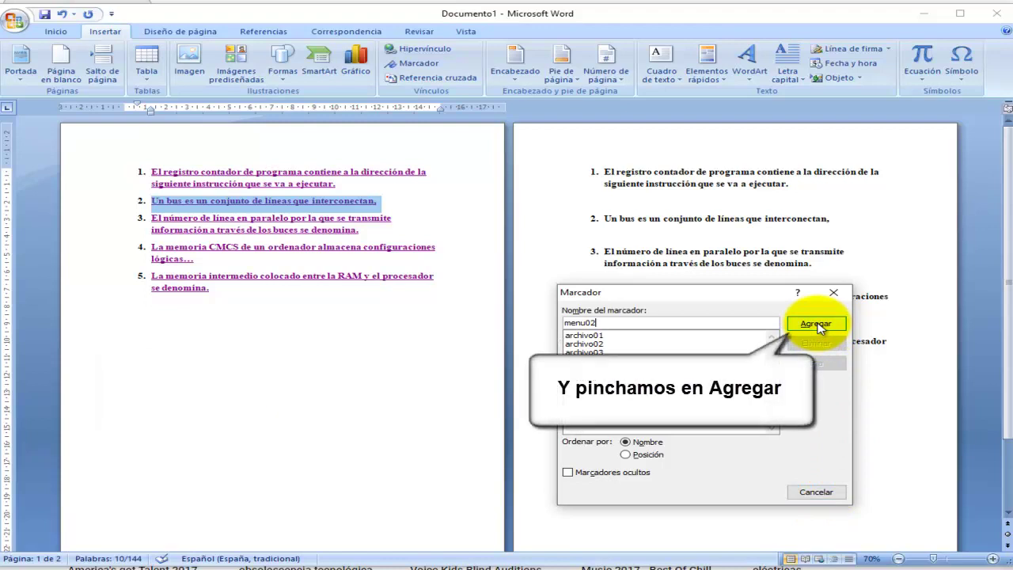
pyautogui.click(819, 326)
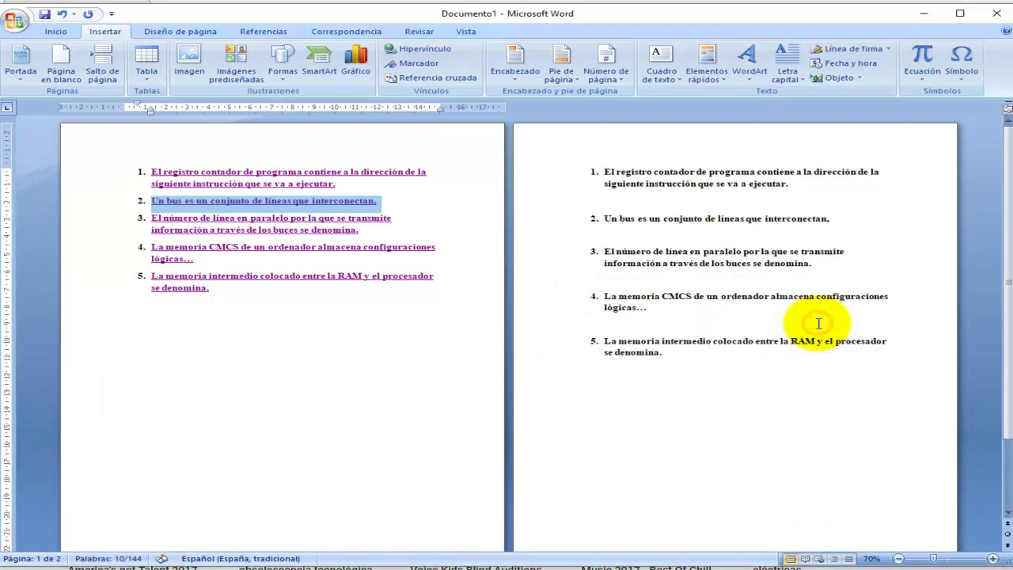
pyautogui.moveTo(372, 230)
pyautogui.mouseDown()
pyautogui.moveTo(150, 230)
pyautogui.moveTo(151, 218)
pyautogui.mouseUp()
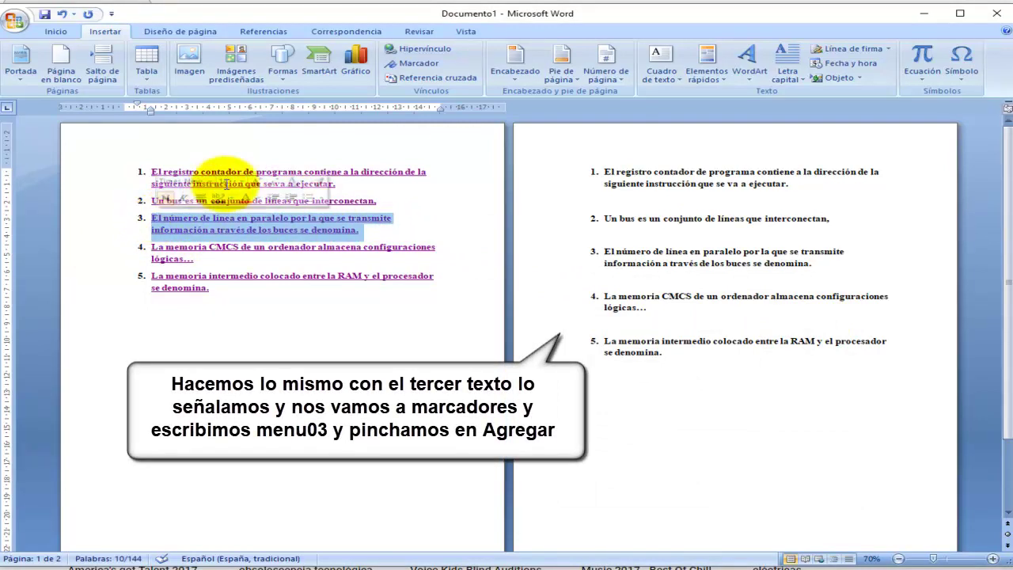
pyautogui.click(418, 63)
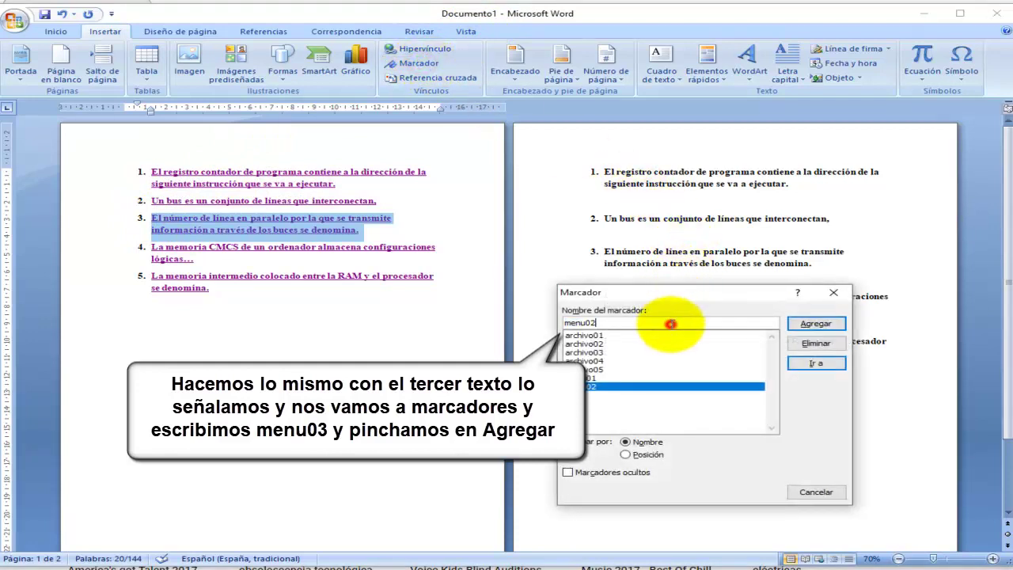
pyautogui.press('BackSpace')
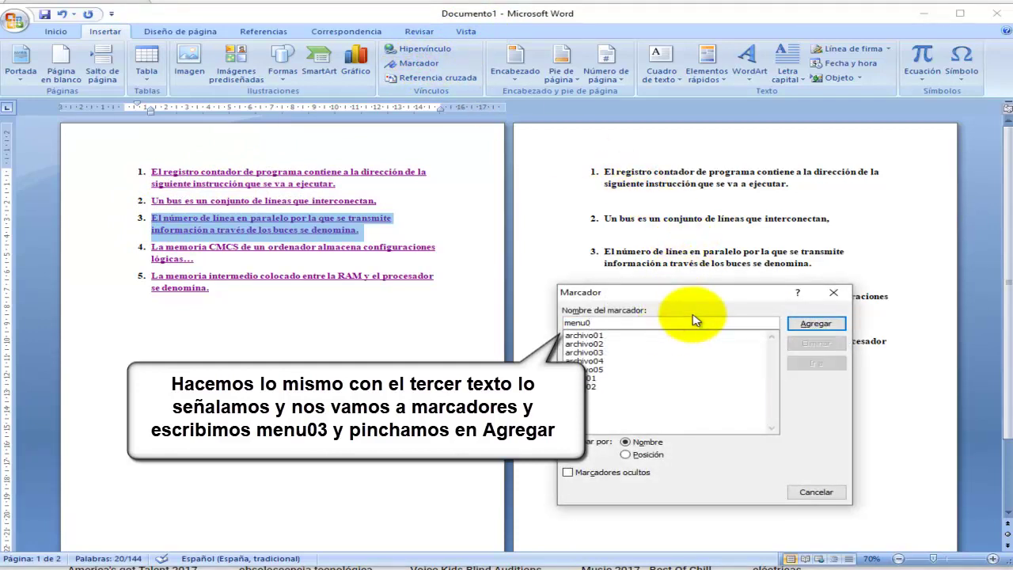
pyautogui.write('3')
pyautogui.click(815, 324)
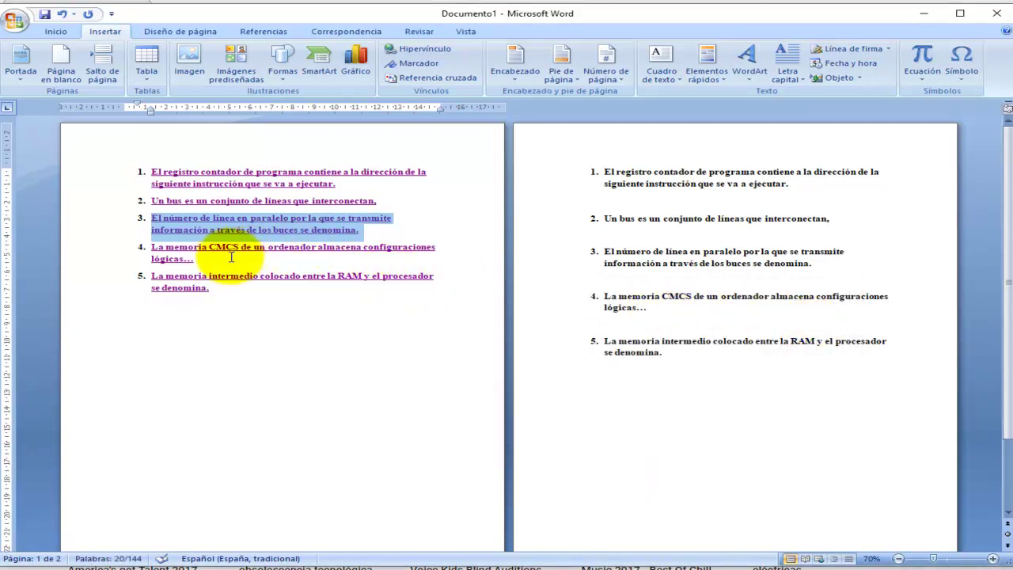
# Bookmark page 1's items 4 and 5 as menu04 and menu05
pyautogui.tripleClick(162, 253)
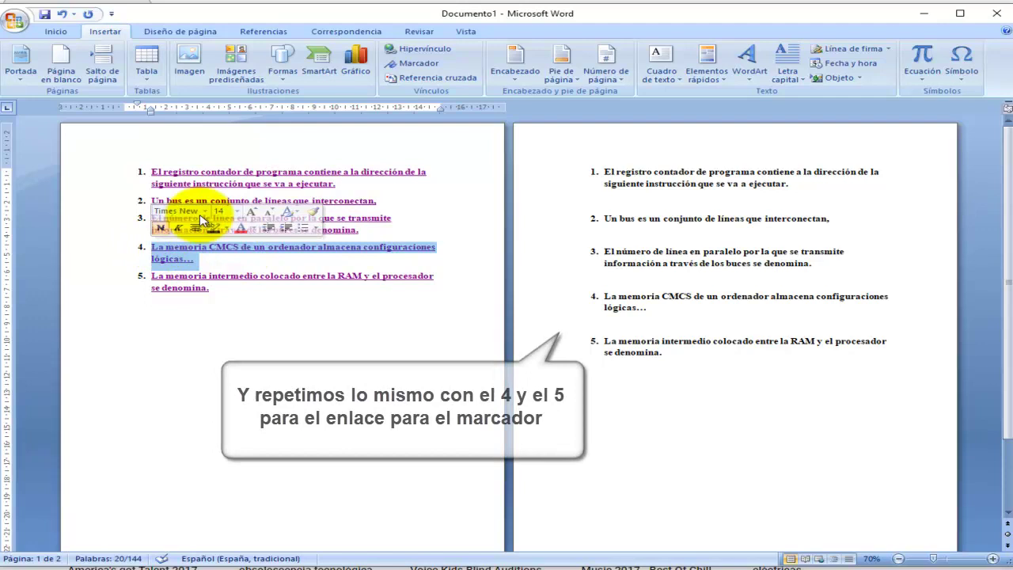
pyautogui.click(420, 64)
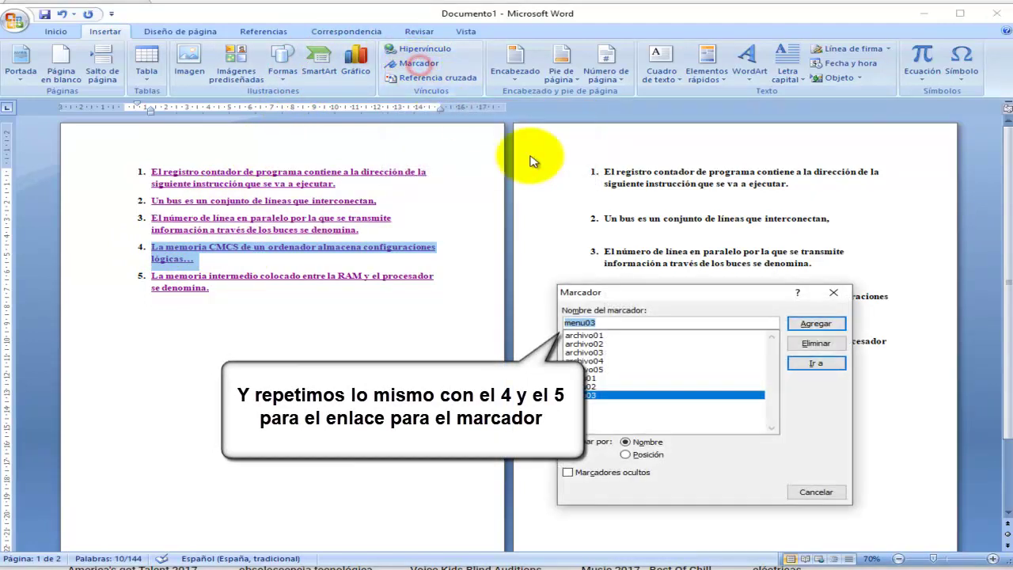
pyautogui.click(664, 322)
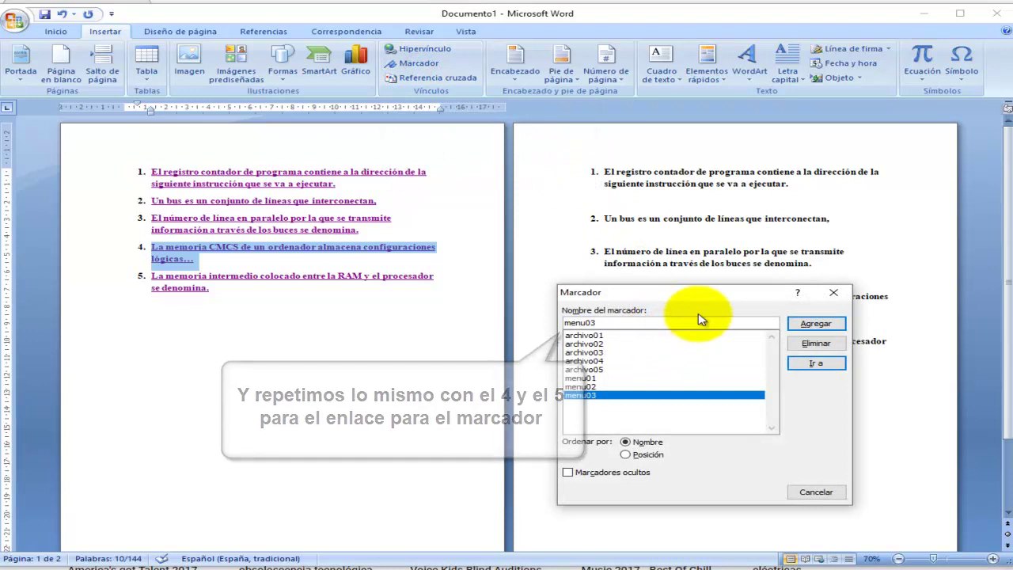
pyautogui.press('BackSpace')
pyautogui.write('4')
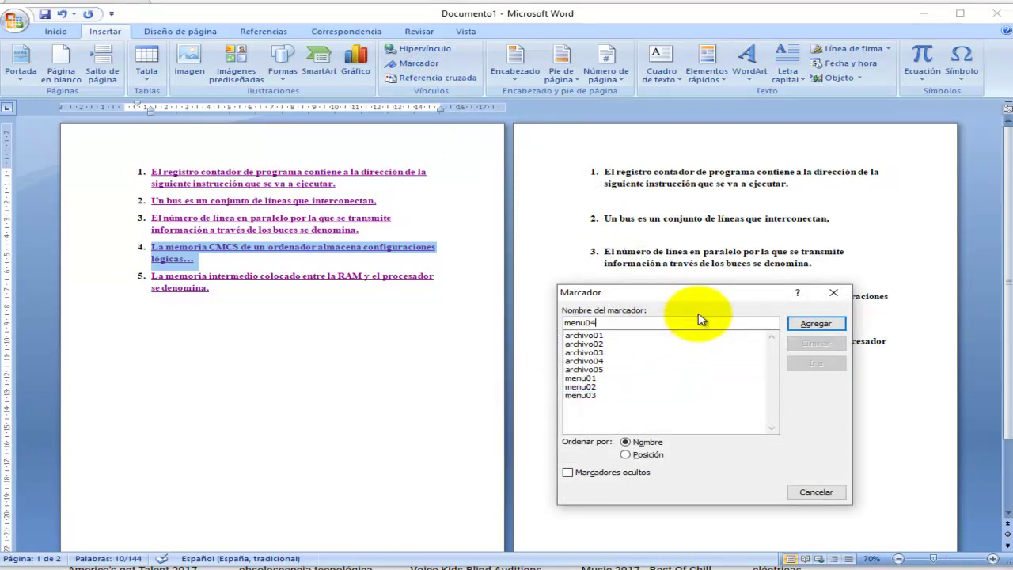
pyautogui.click(816, 324)
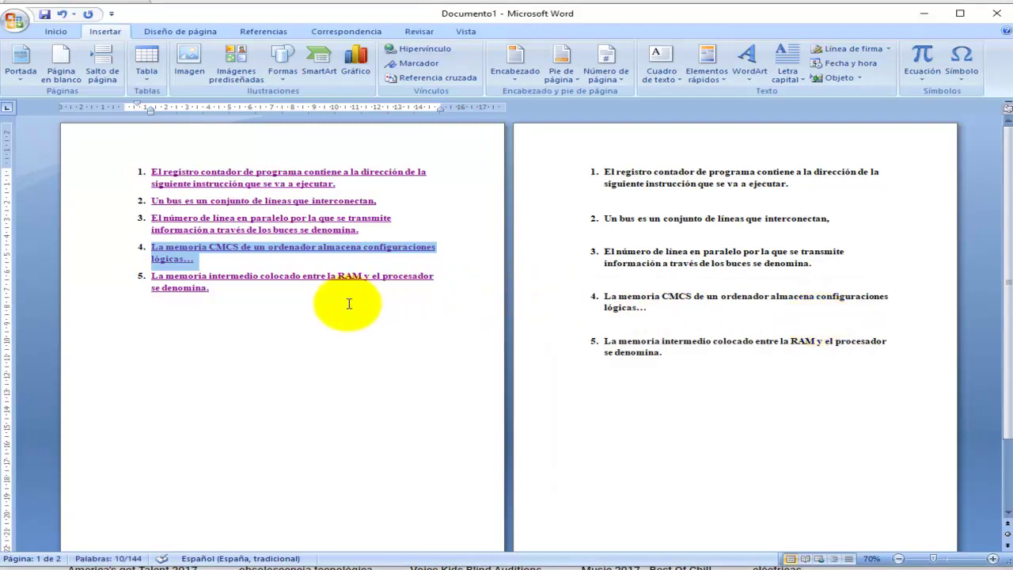
pyautogui.moveTo(242, 294); pyautogui.dragTo(187, 277)
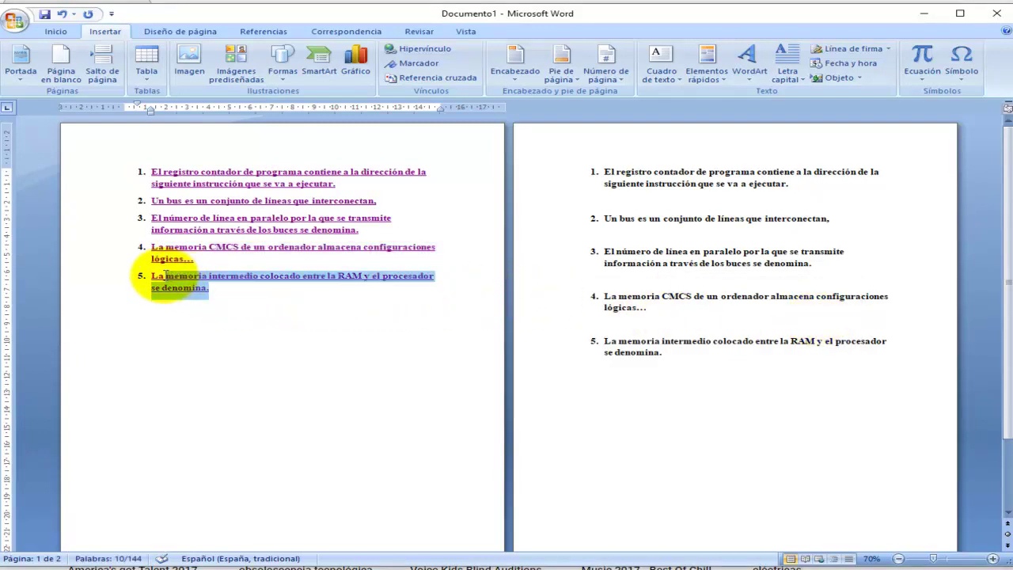
pyautogui.click(408, 64)
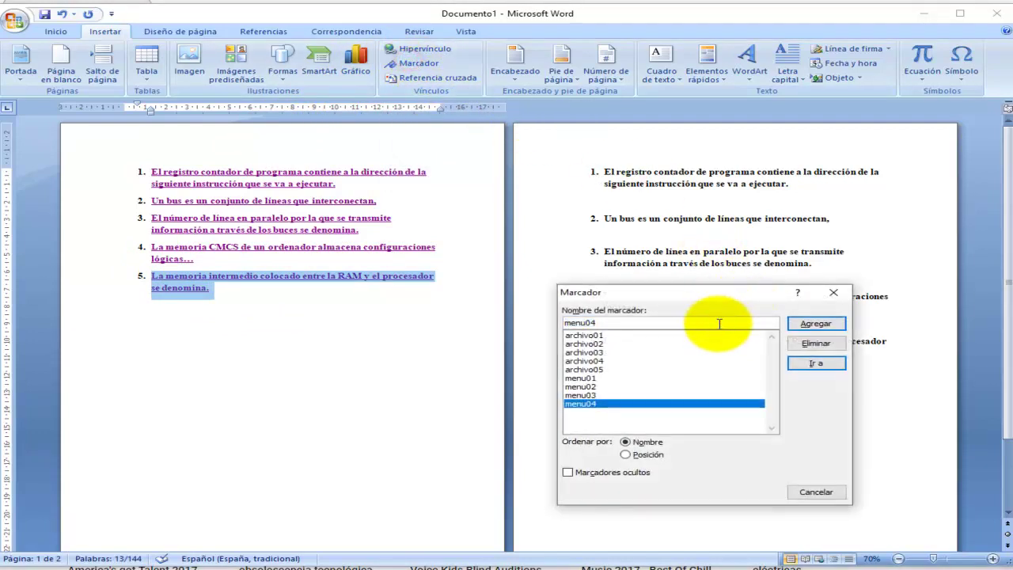
pyautogui.press('BackSpace')
pyautogui.write('5')
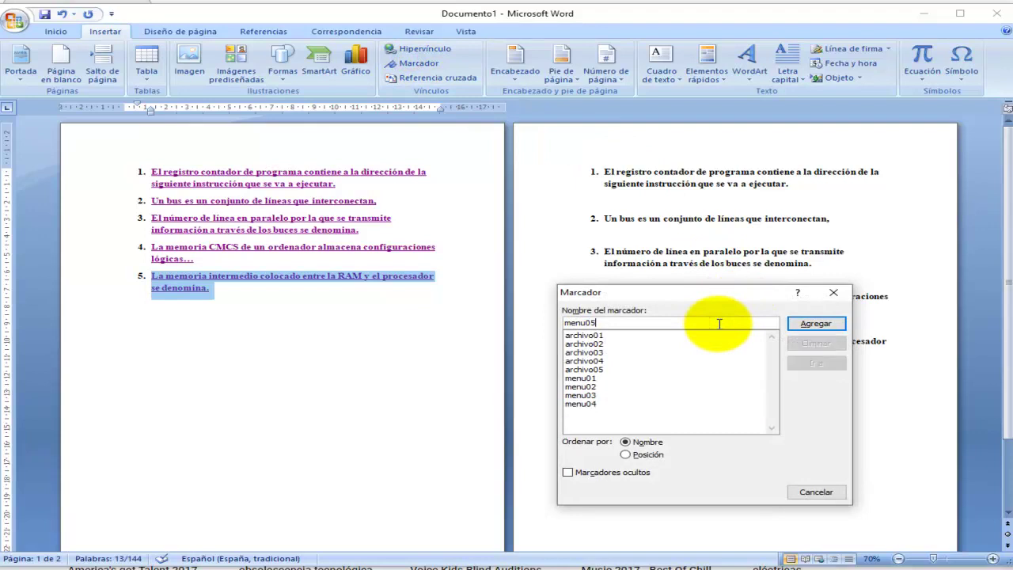
pyautogui.click(819, 325)
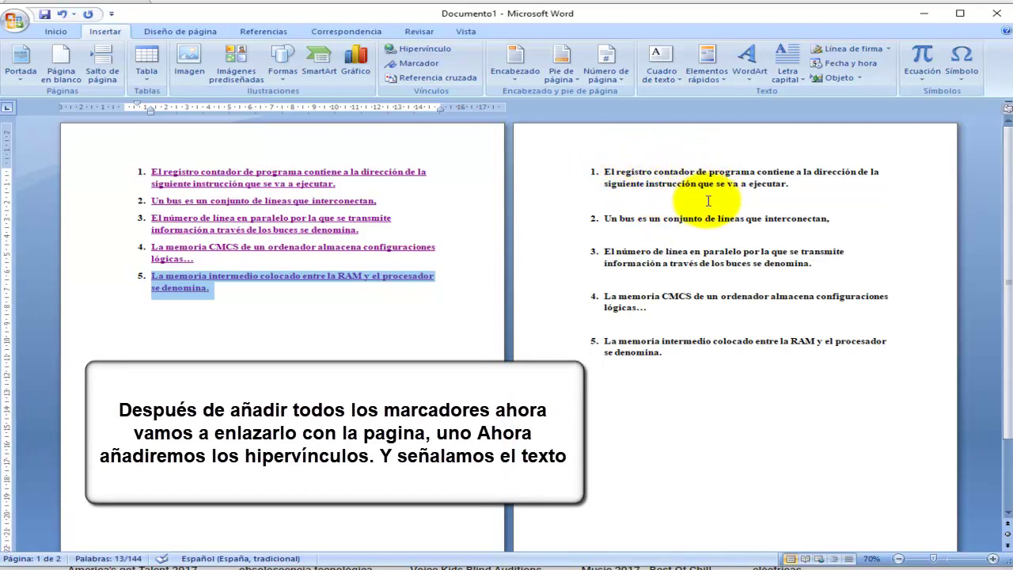
# Hyperlink page 2's first item to the menu01 bookmark in this document
pyautogui.moveTo(603, 171); pyautogui.dragTo(760, 181)
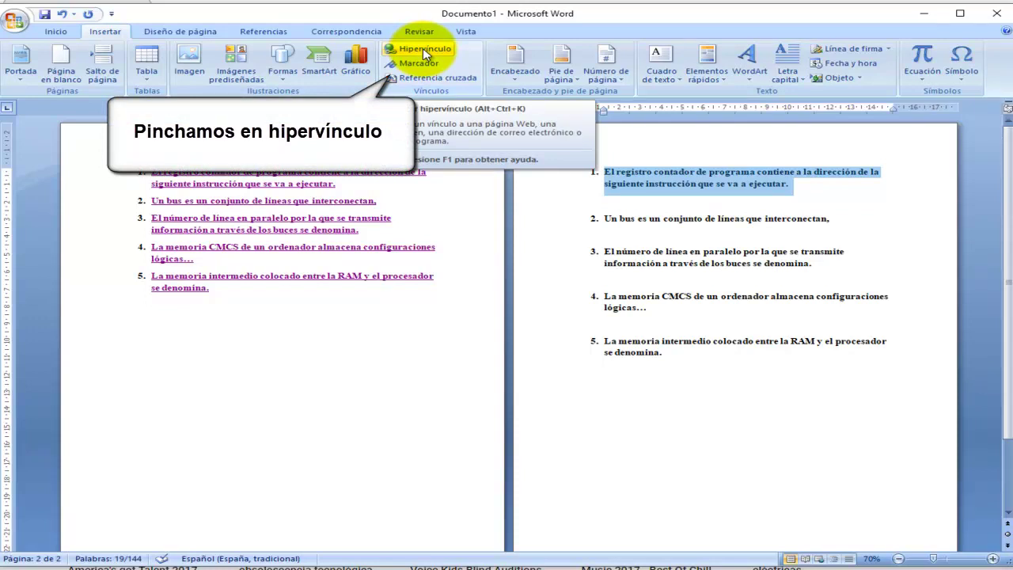
pyautogui.click(424, 51)
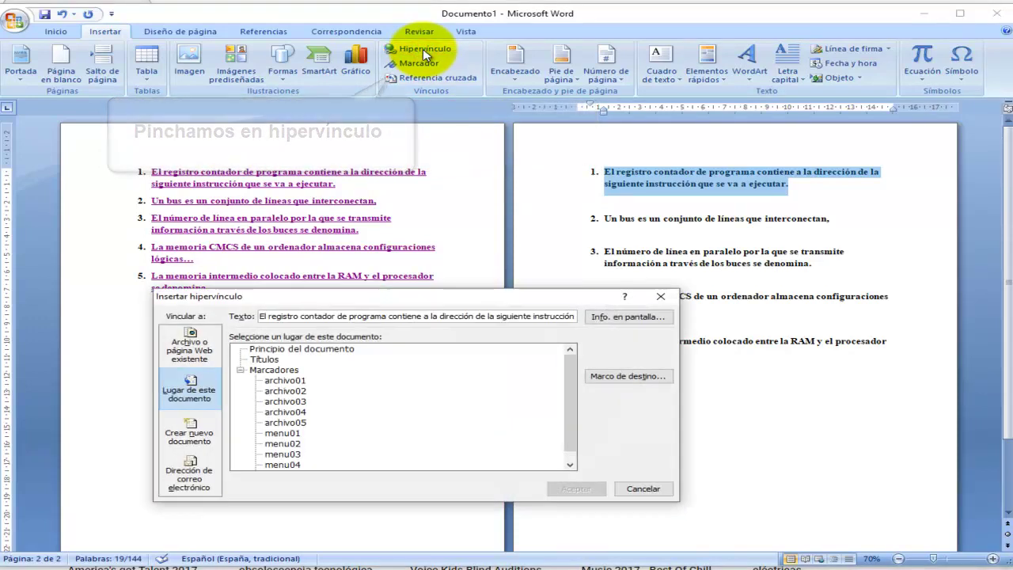
pyautogui.click(291, 435)
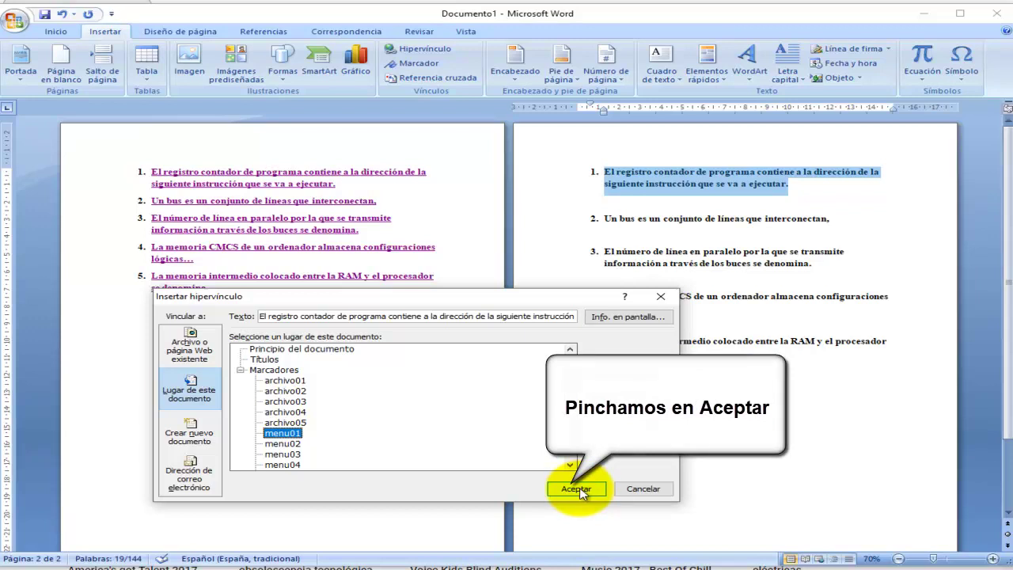
pyautogui.click(576, 489)
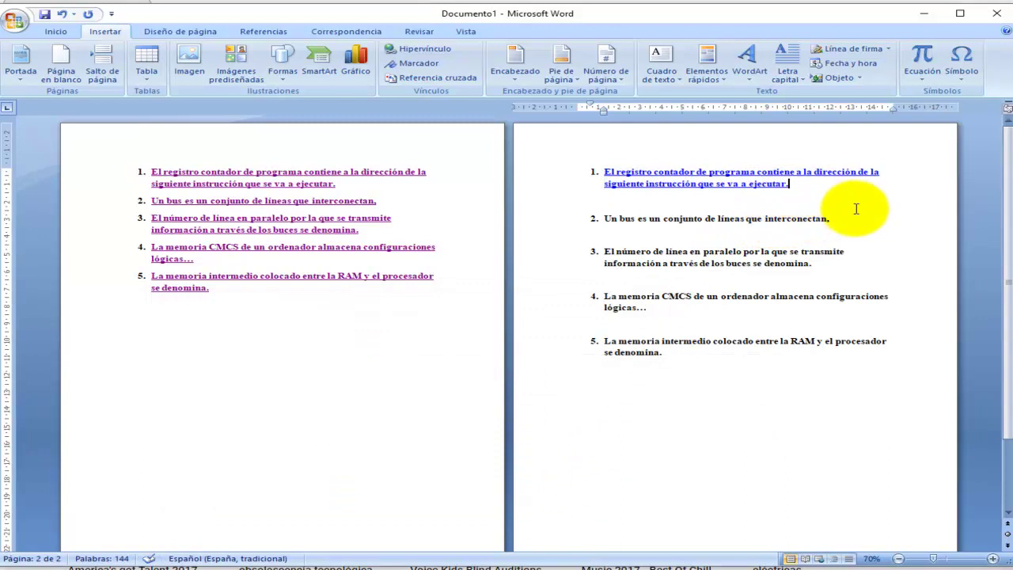
# Hyperlink page 2's second item to the menu02 bookmark
pyautogui.keyDown('shift'); pyautogui.click(832, 218); pyautogui.keyUp('shift')
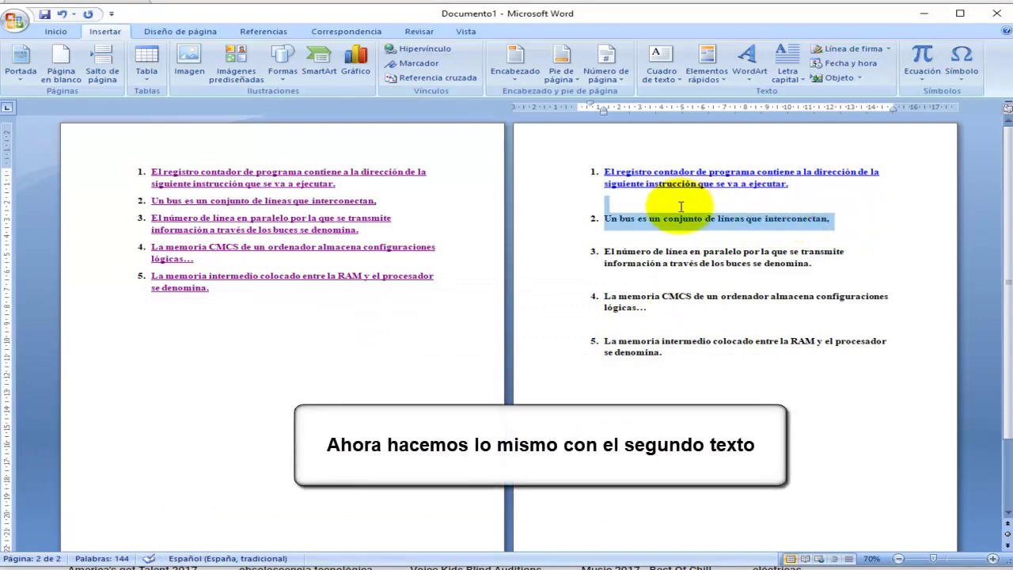
pyautogui.moveTo(681, 207); pyautogui.dragTo(604, 218)
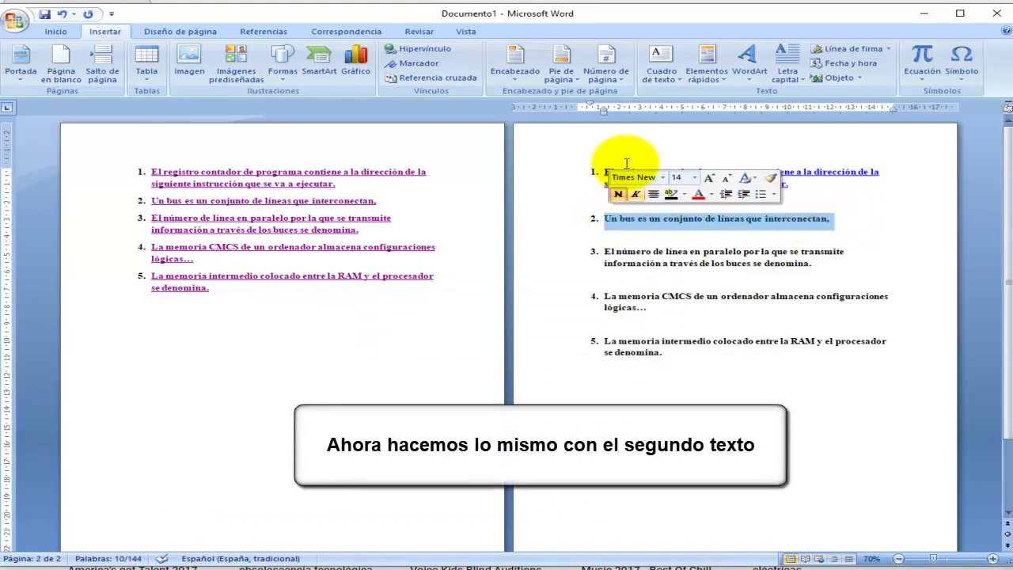
pyautogui.click(425, 53)
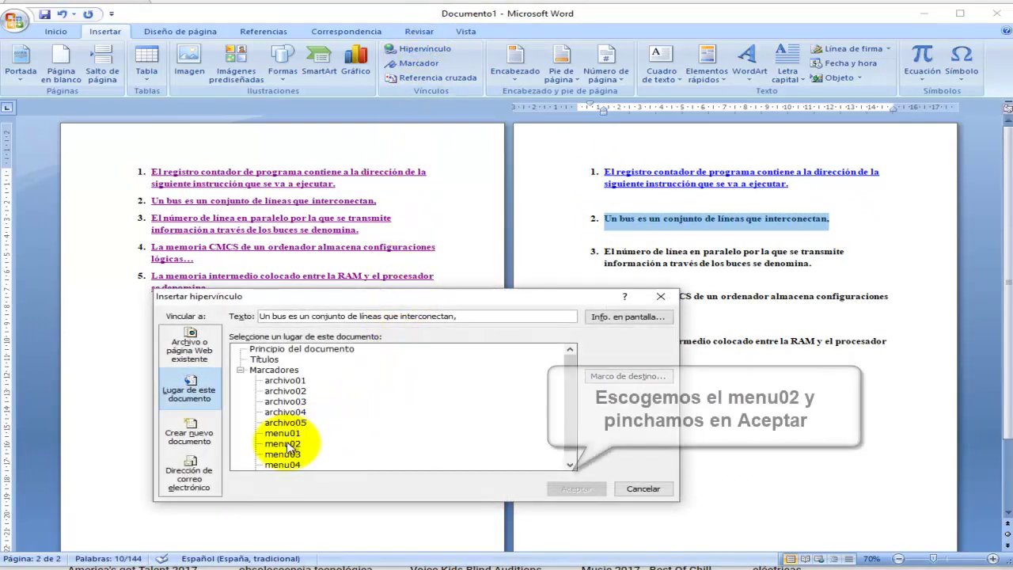
pyautogui.click(282, 443)
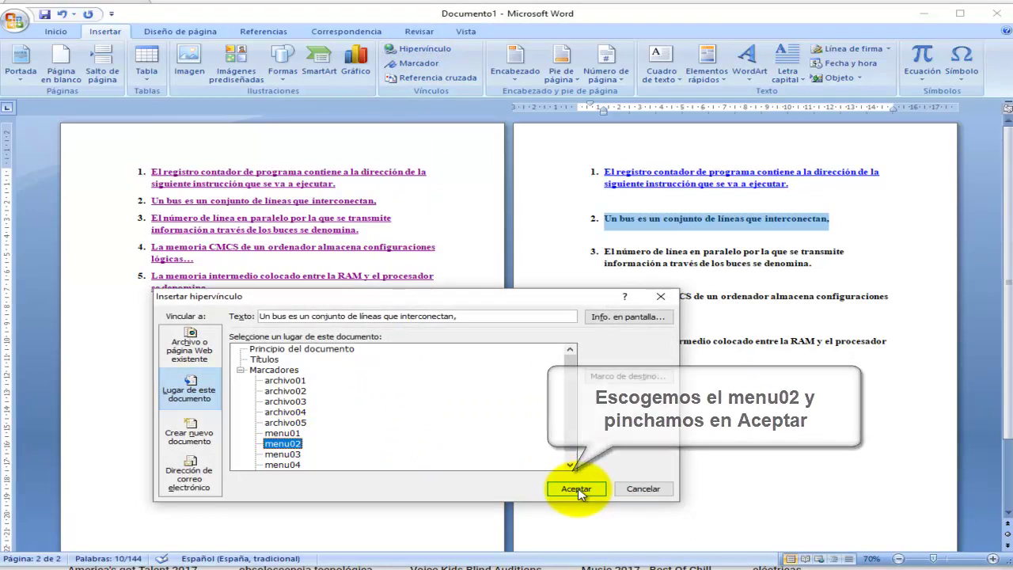
pyautogui.click(576, 488)
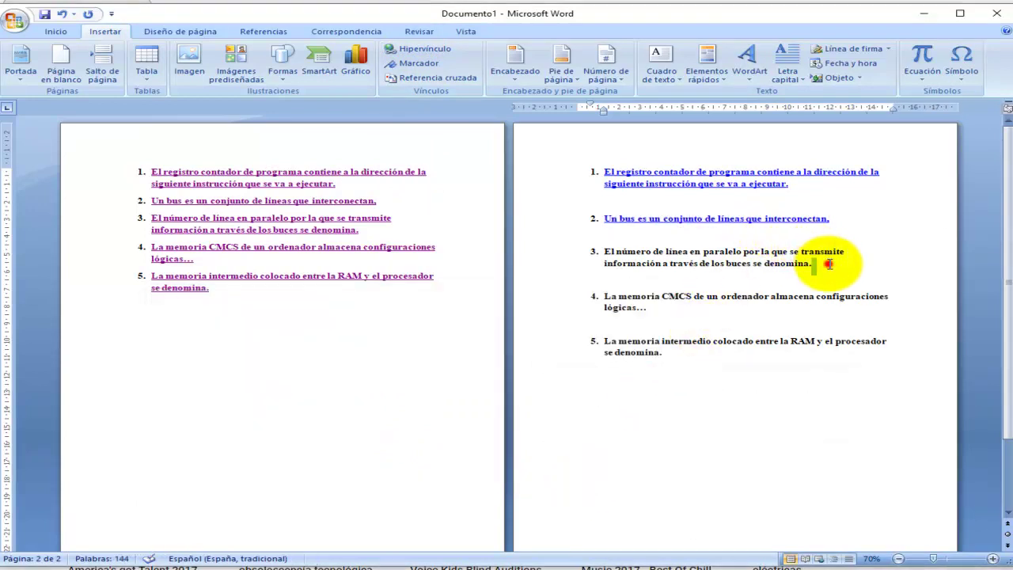
# Hyperlink page 2's third item to the menu03 bookmark
pyautogui.moveTo(827, 264); pyautogui.dragTo(618, 252)
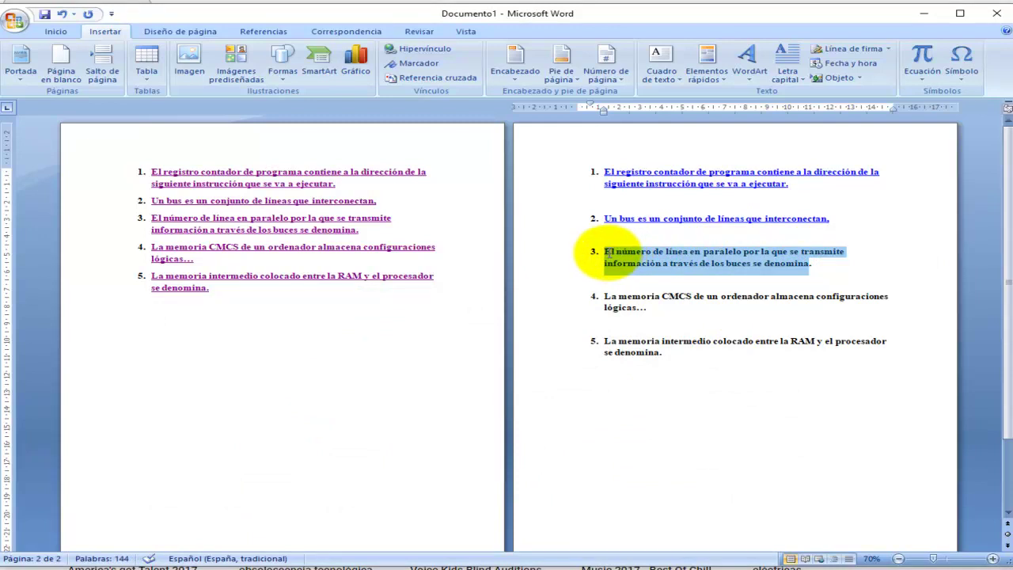
pyautogui.click(422, 49)
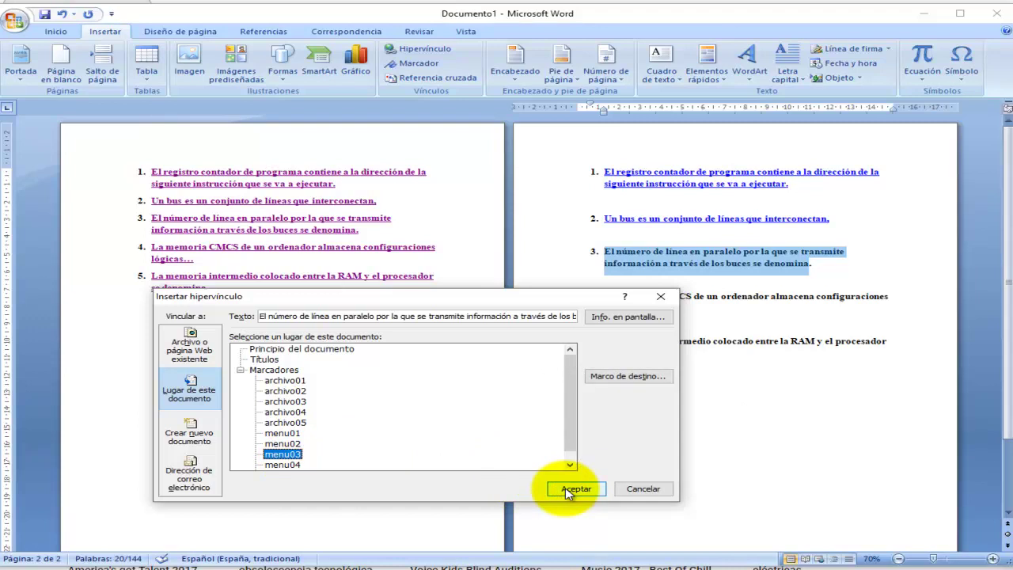
pyautogui.click(576, 489)
# Hyperlink page 2's fourth item to the menu04 bookmark
pyautogui.click(712, 308)
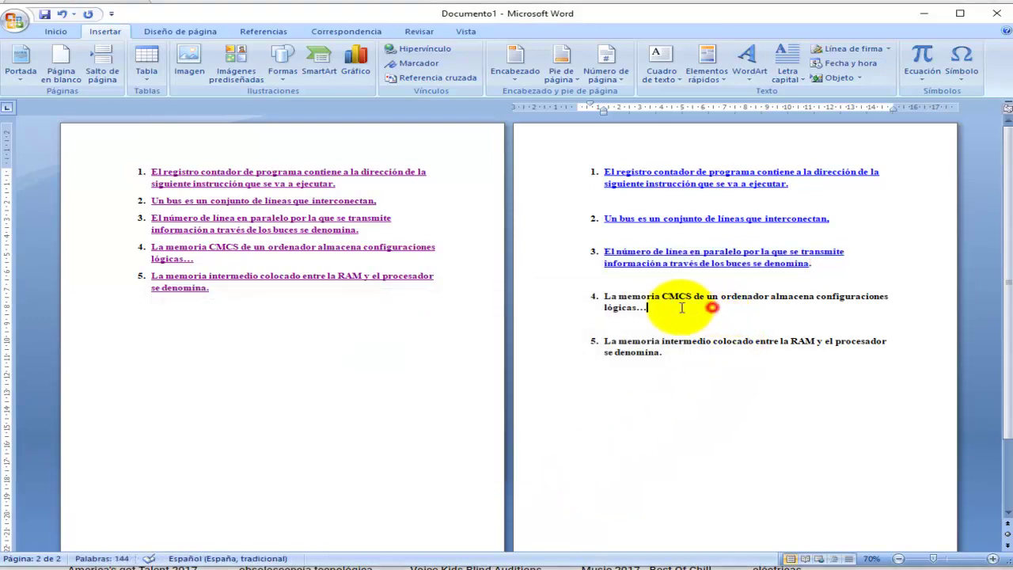
pyautogui.moveTo(682, 307); pyautogui.dragTo(599, 298)
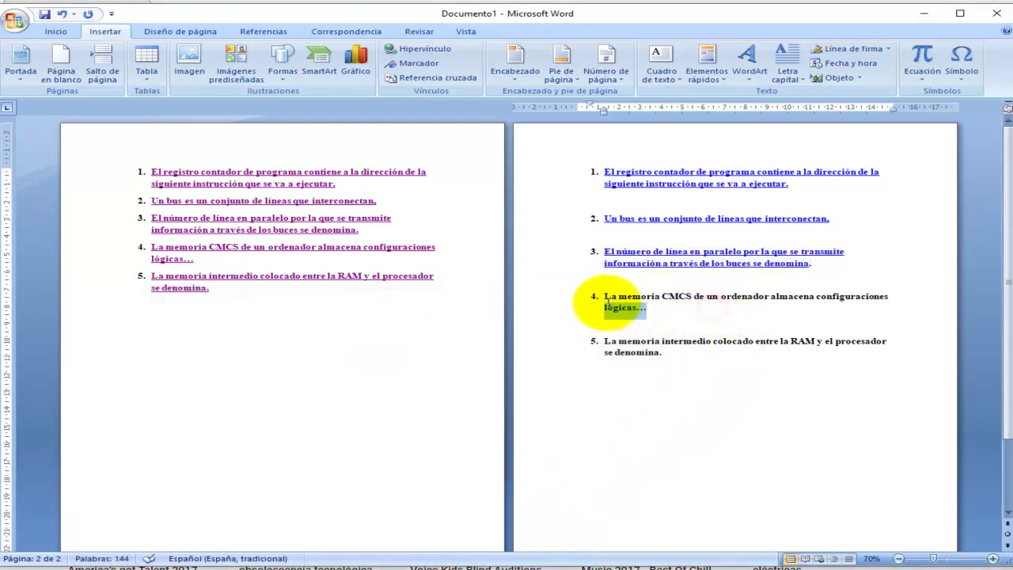
pyautogui.click(423, 55)
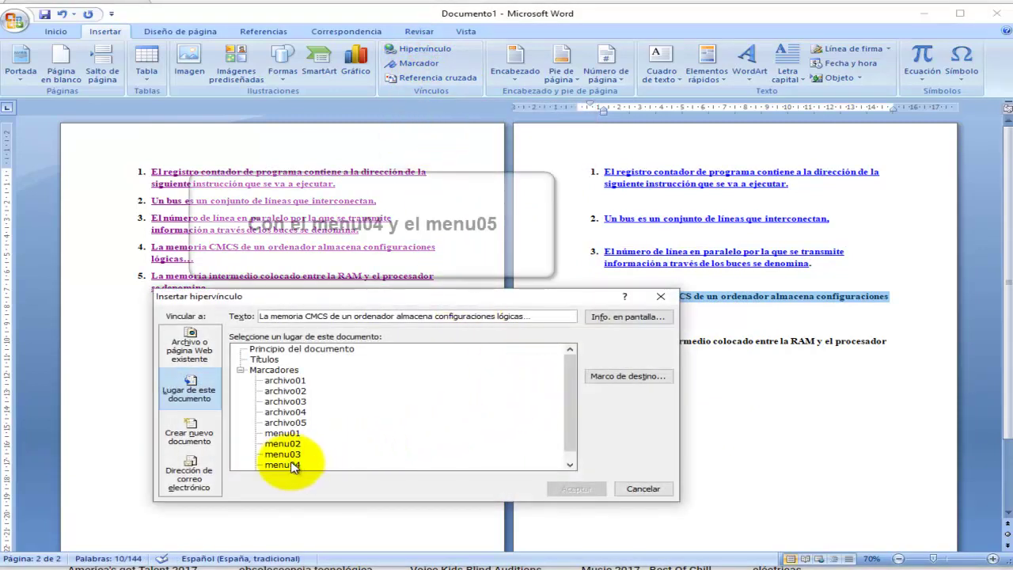
pyautogui.click(297, 466)
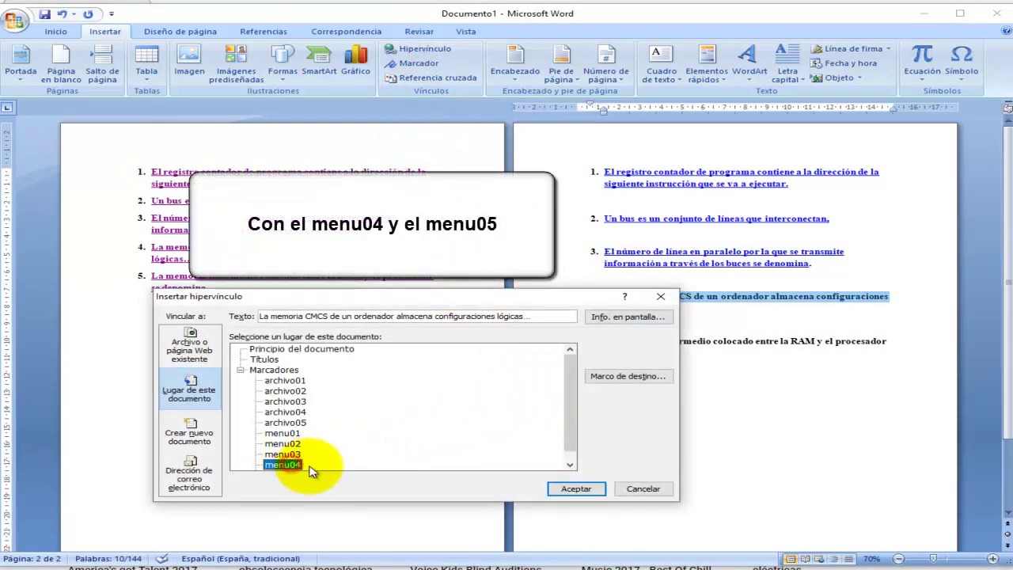
pyautogui.click(576, 489)
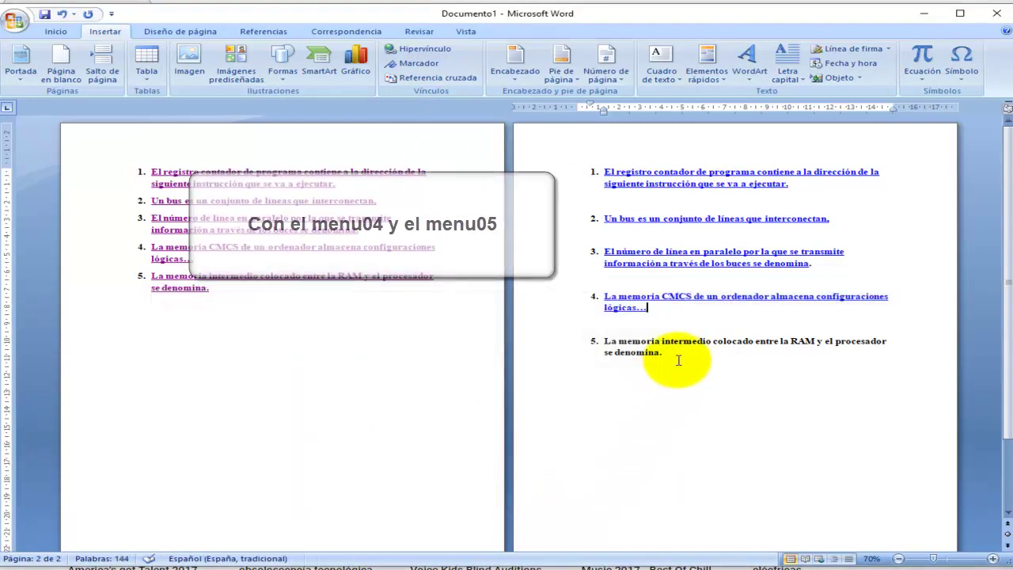
# Hyperlink page 2's fifth item to the menu05 bookmark
pyautogui.moveTo(677, 360); pyautogui.dragTo(618, 346)
pyautogui.click(433, 46)
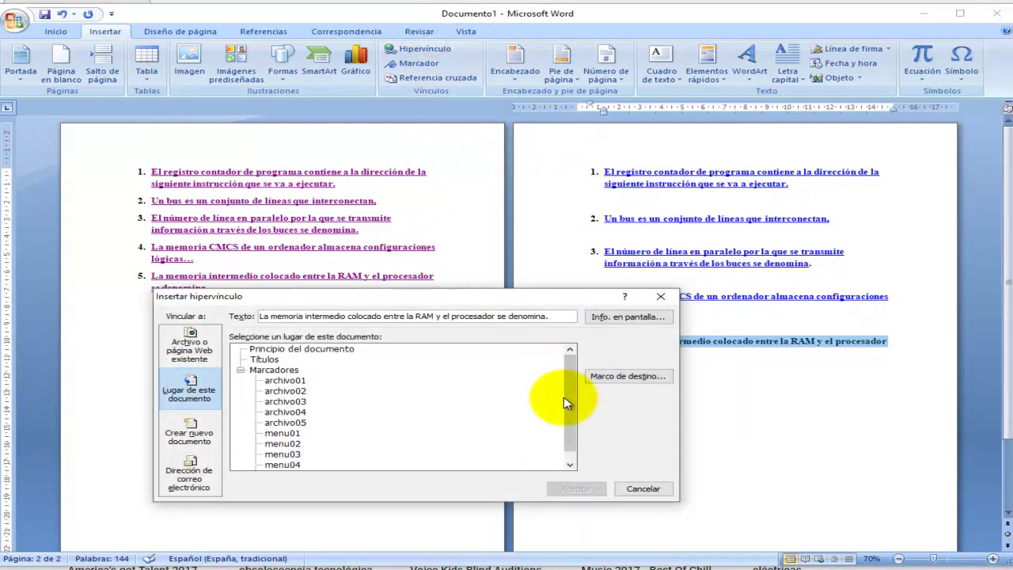
pyautogui.scroll(-1, 568, 418)
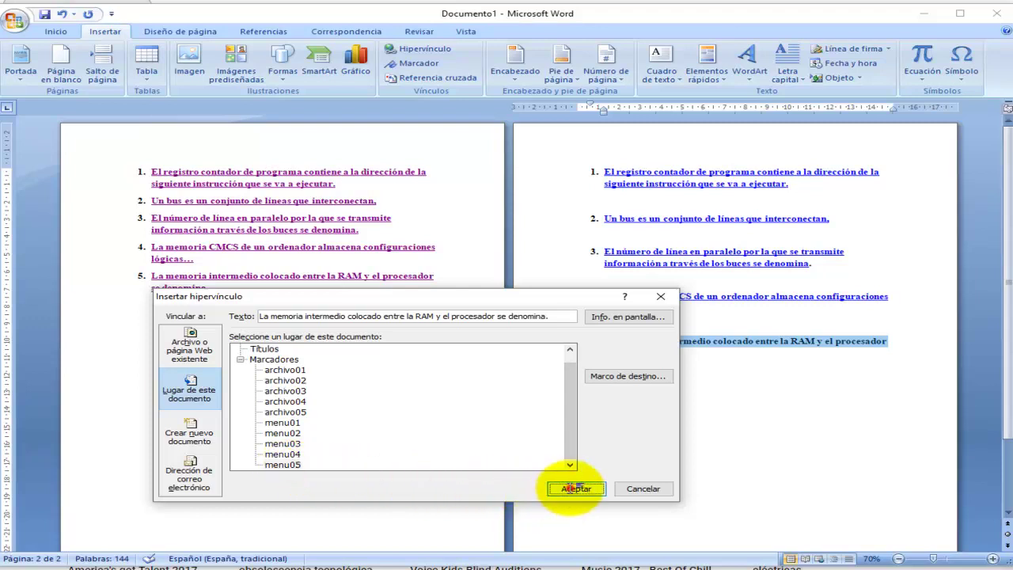
pyautogui.click(573, 488)
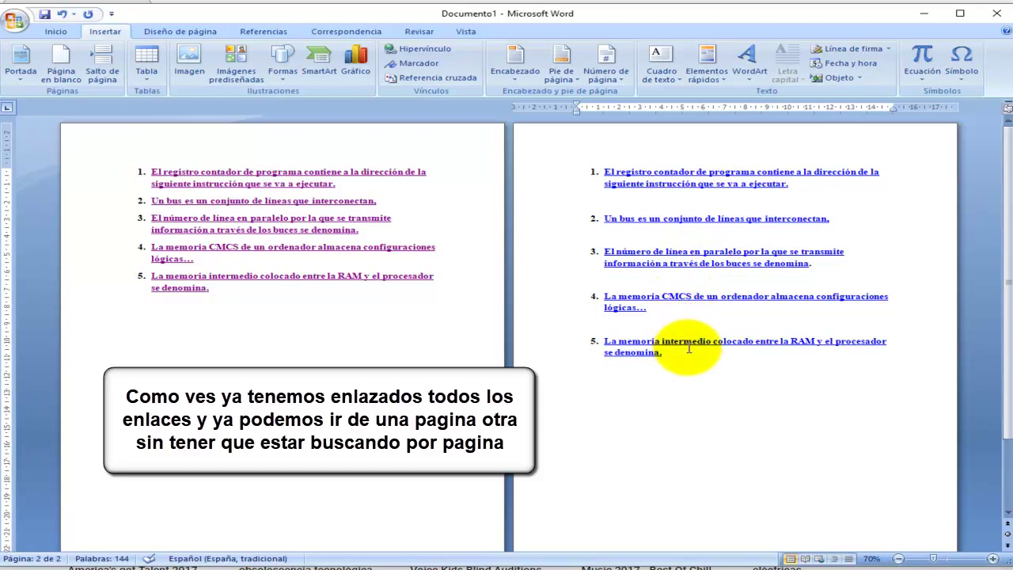
# Test page 2's five hyperlinks, checking each lands on its matching page-1 item
pyautogui.keyDown('ctrl'); pyautogui.click(690, 198); pyautogui.keyUp('ctrl')
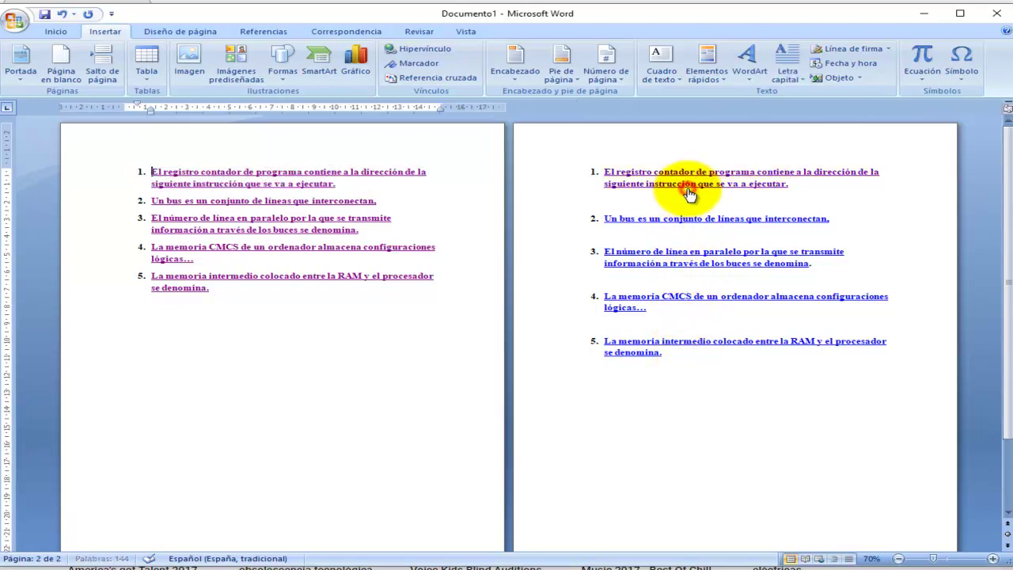
pyautogui.keyDown('ctrl'); pyautogui.click(646, 224); pyautogui.keyUp('ctrl')
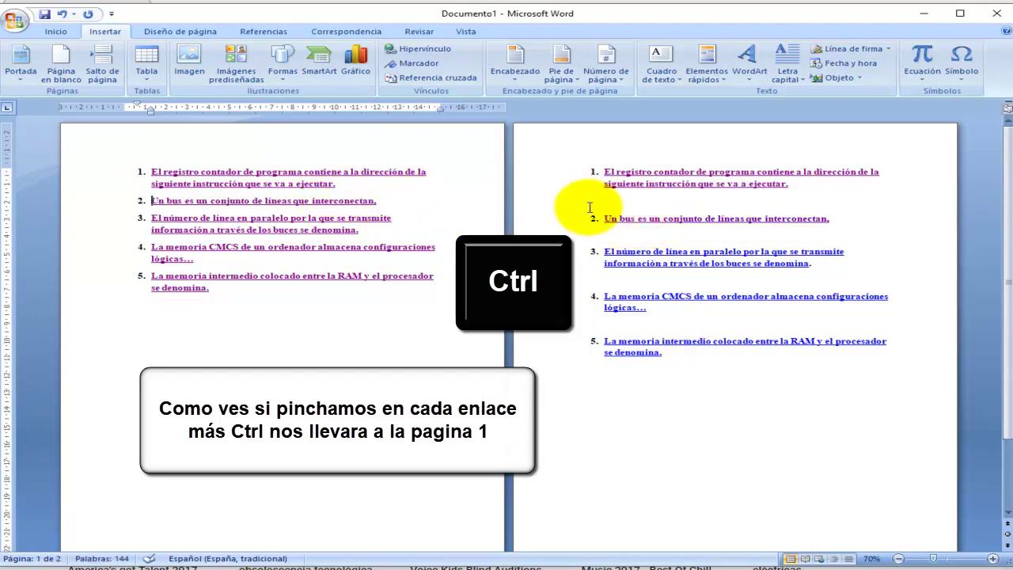
pyautogui.keyDown('ctrl'); pyautogui.click(649, 261); pyautogui.keyUp('ctrl')
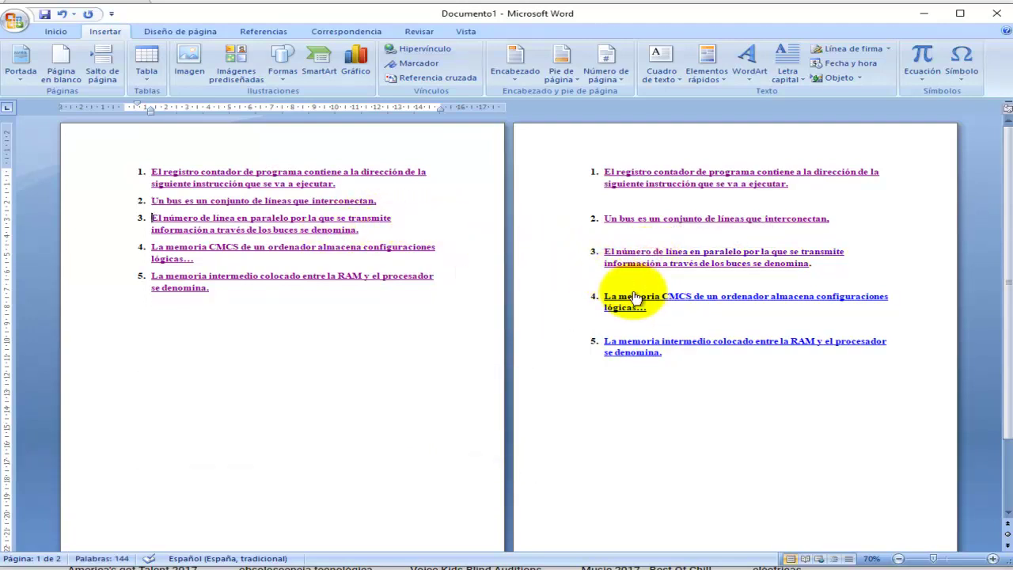
pyautogui.keyDown('ctrl'); pyautogui.click(637, 299); pyautogui.keyUp('ctrl')
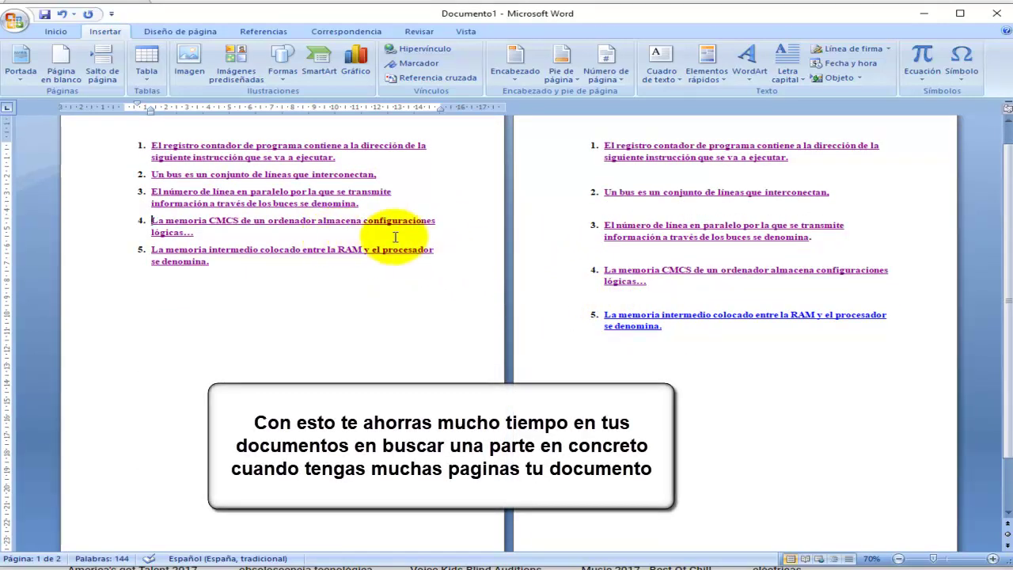
pyautogui.keyDown('ctrl'); pyautogui.click(608, 320); pyautogui.keyUp('ctrl')
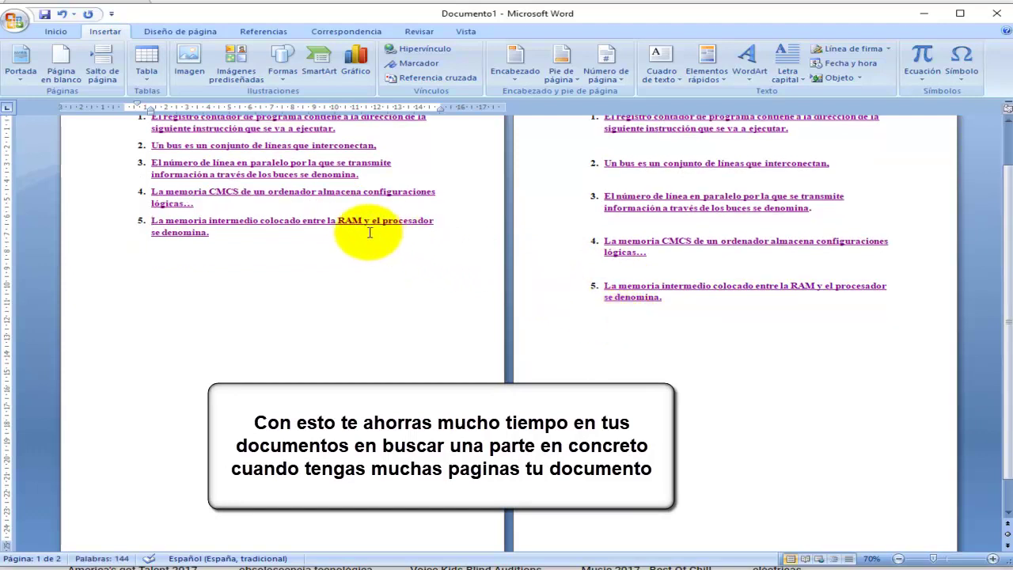